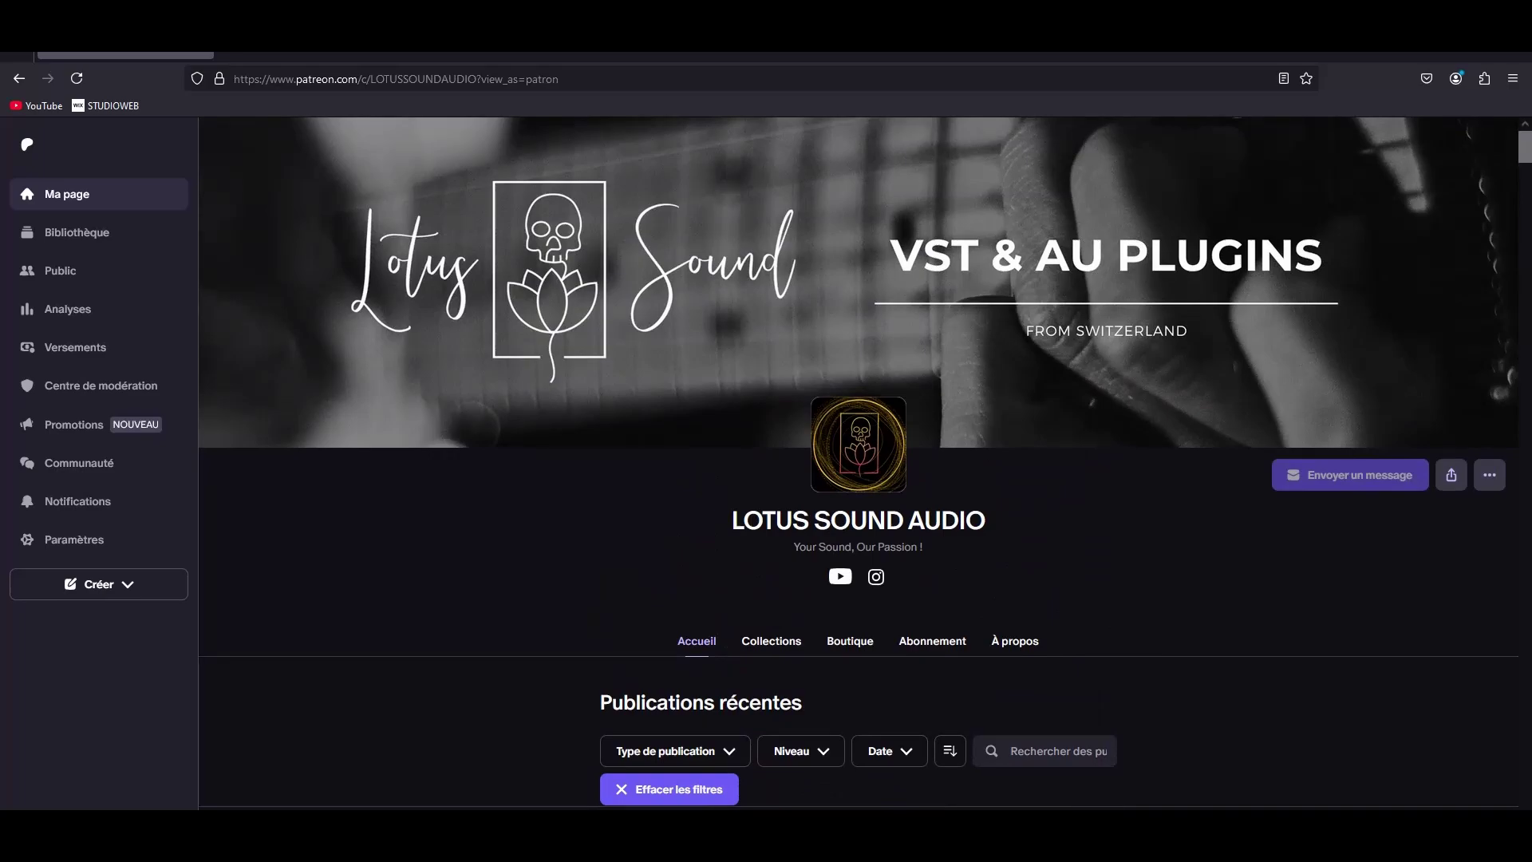
# Browse the recent posts on the LOTUS SOUND AUDIO Patreon home page, from the 2025 update to the LA2-FOX plugin.
pyautogui.scroll(-10, 858, 459)
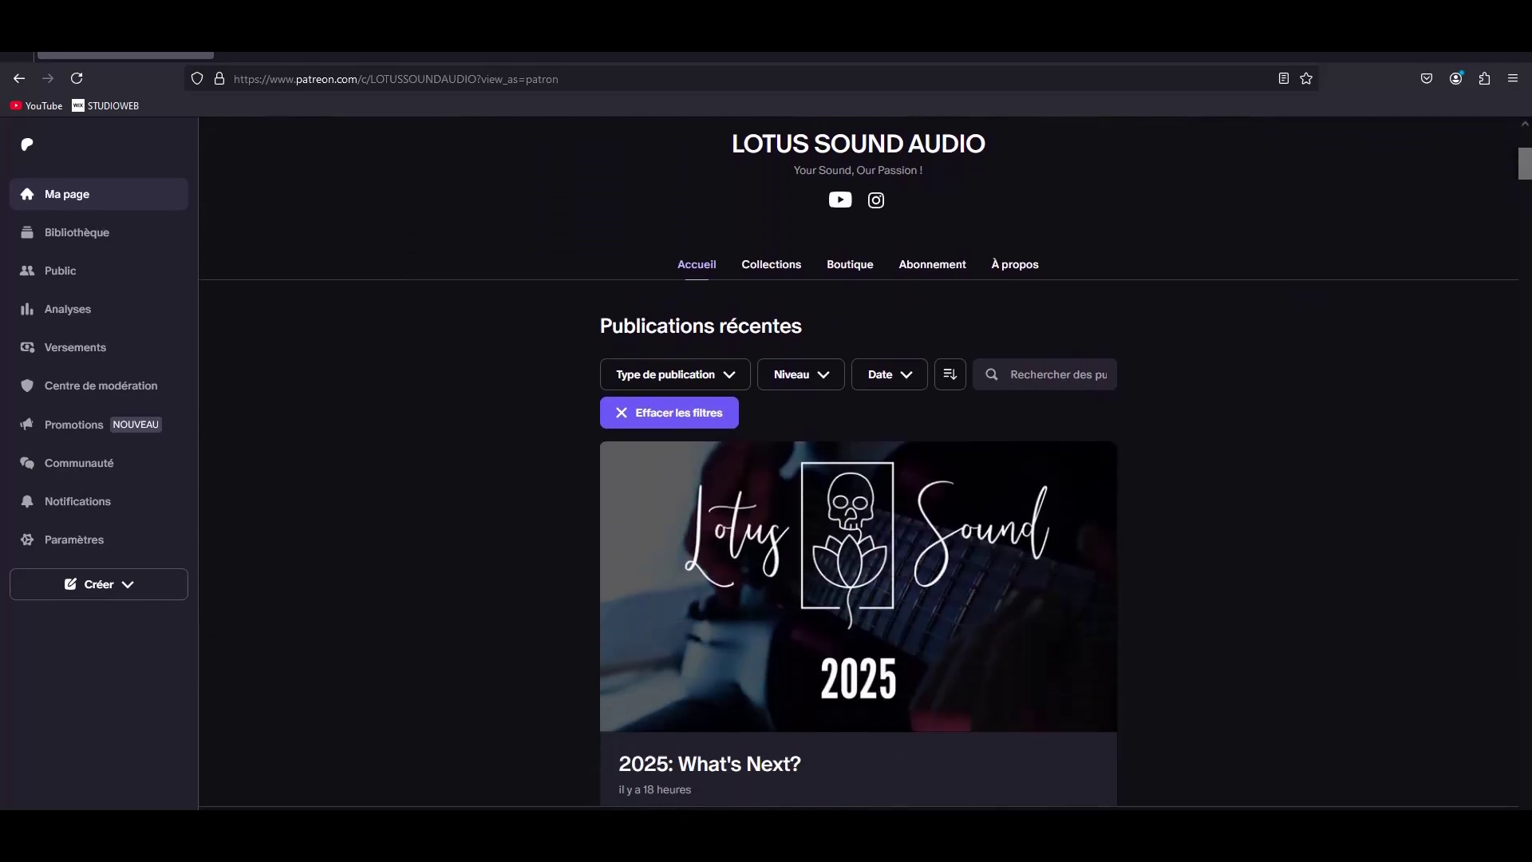
pyautogui.scroll(-9, 858, 459)
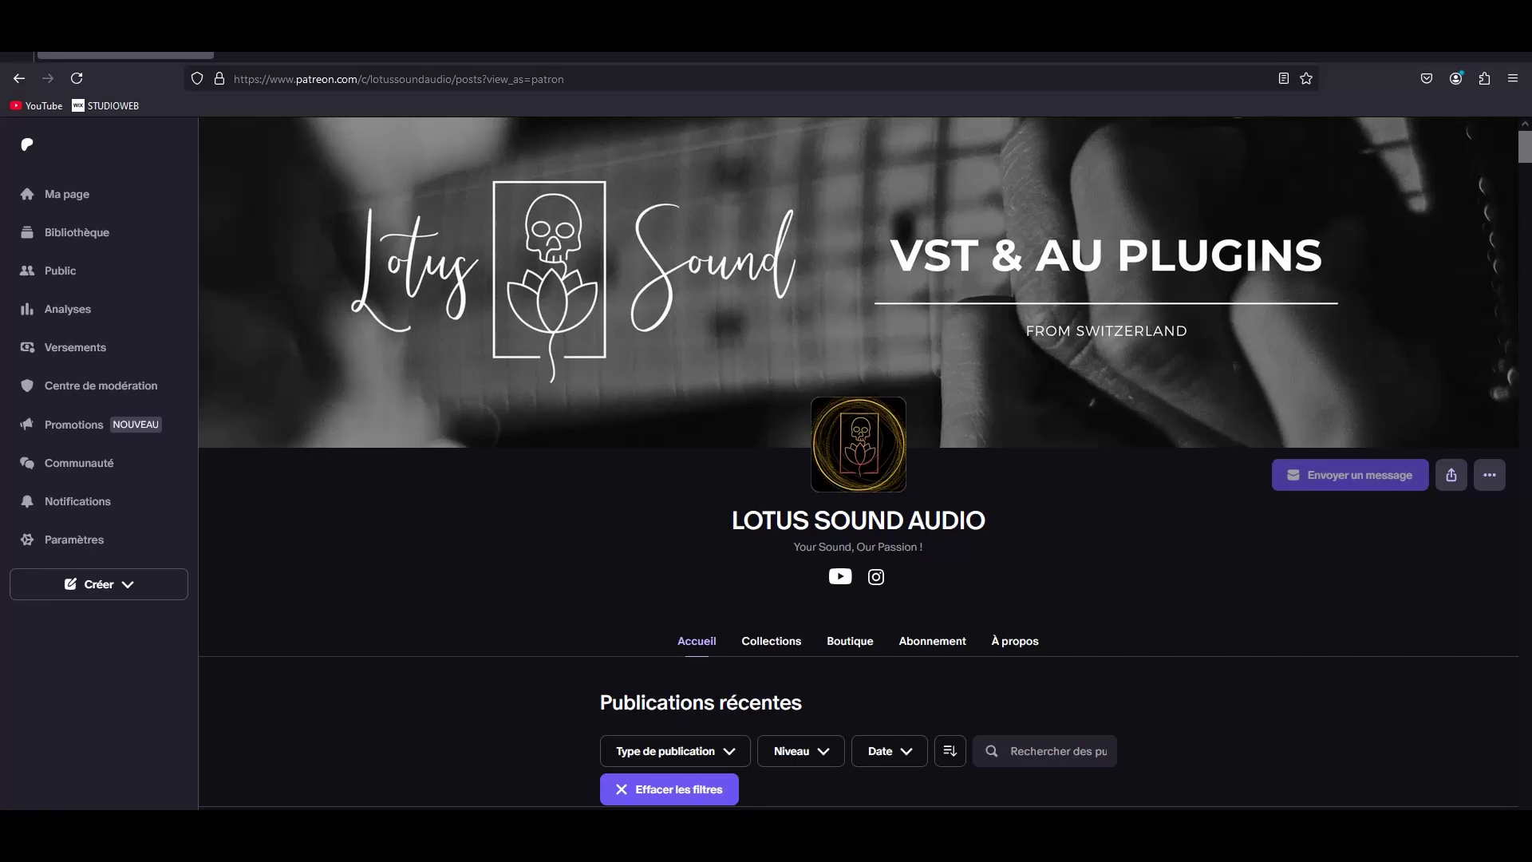
pyautogui.scroll(-20, 858, 463)
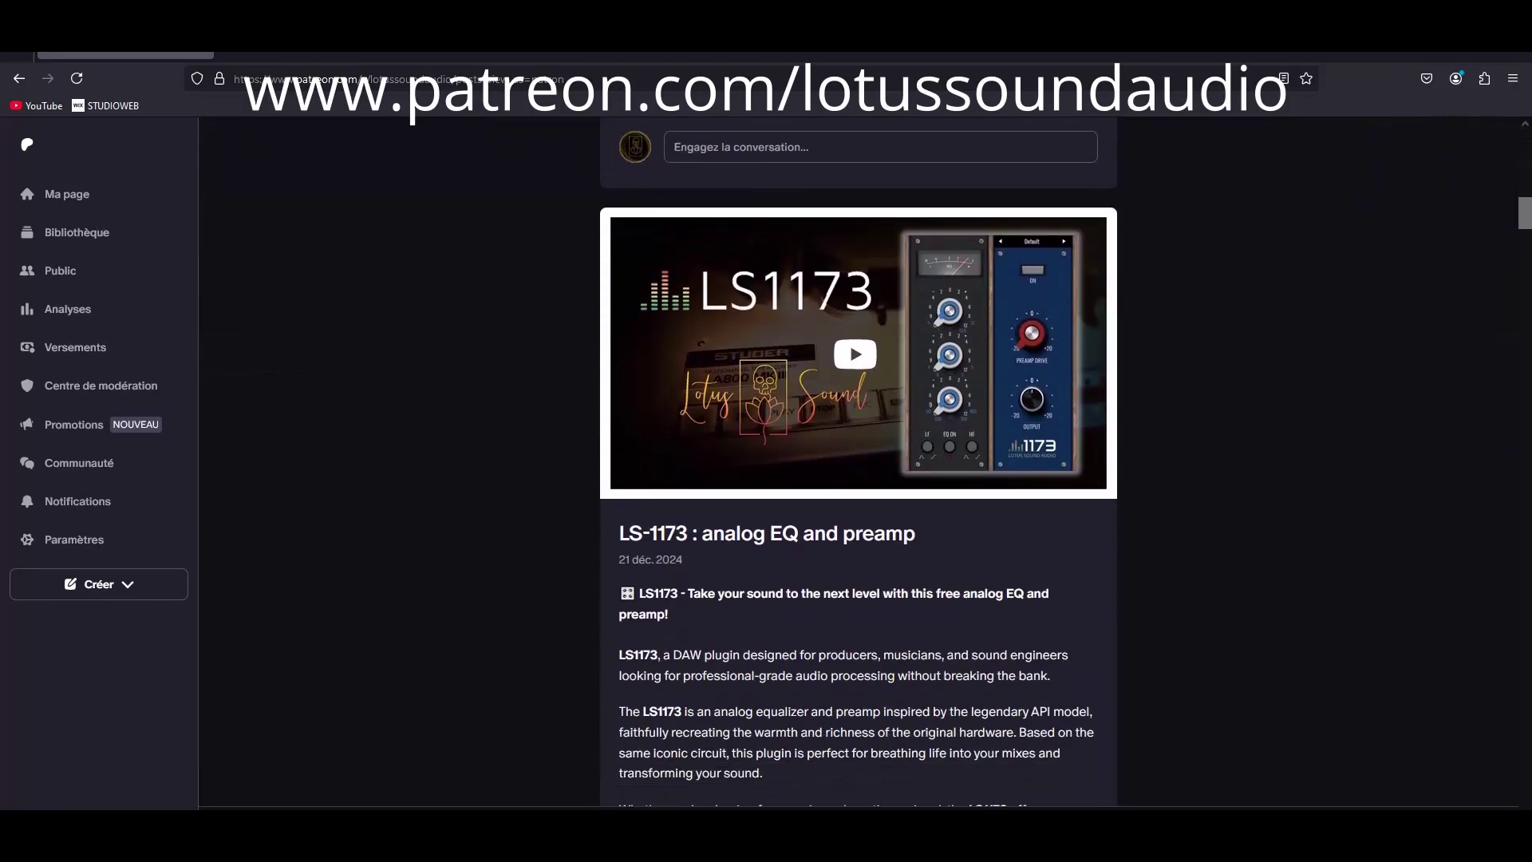
pyautogui.scroll(-20, 858, 463)
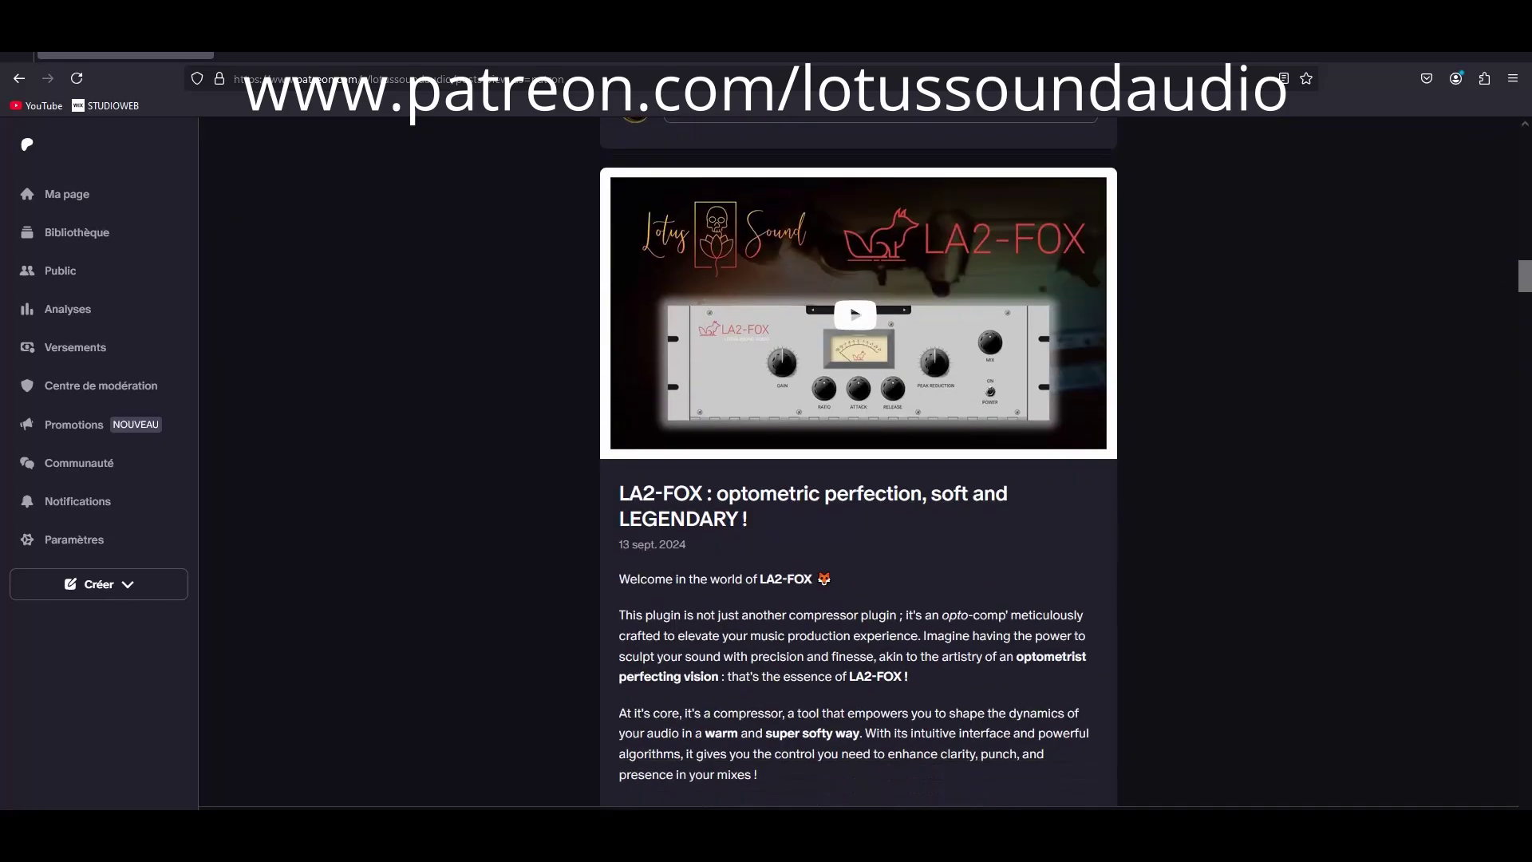
pyautogui.scroll(-5, 858, 463)
pyautogui.scroll(15, 858, 463)
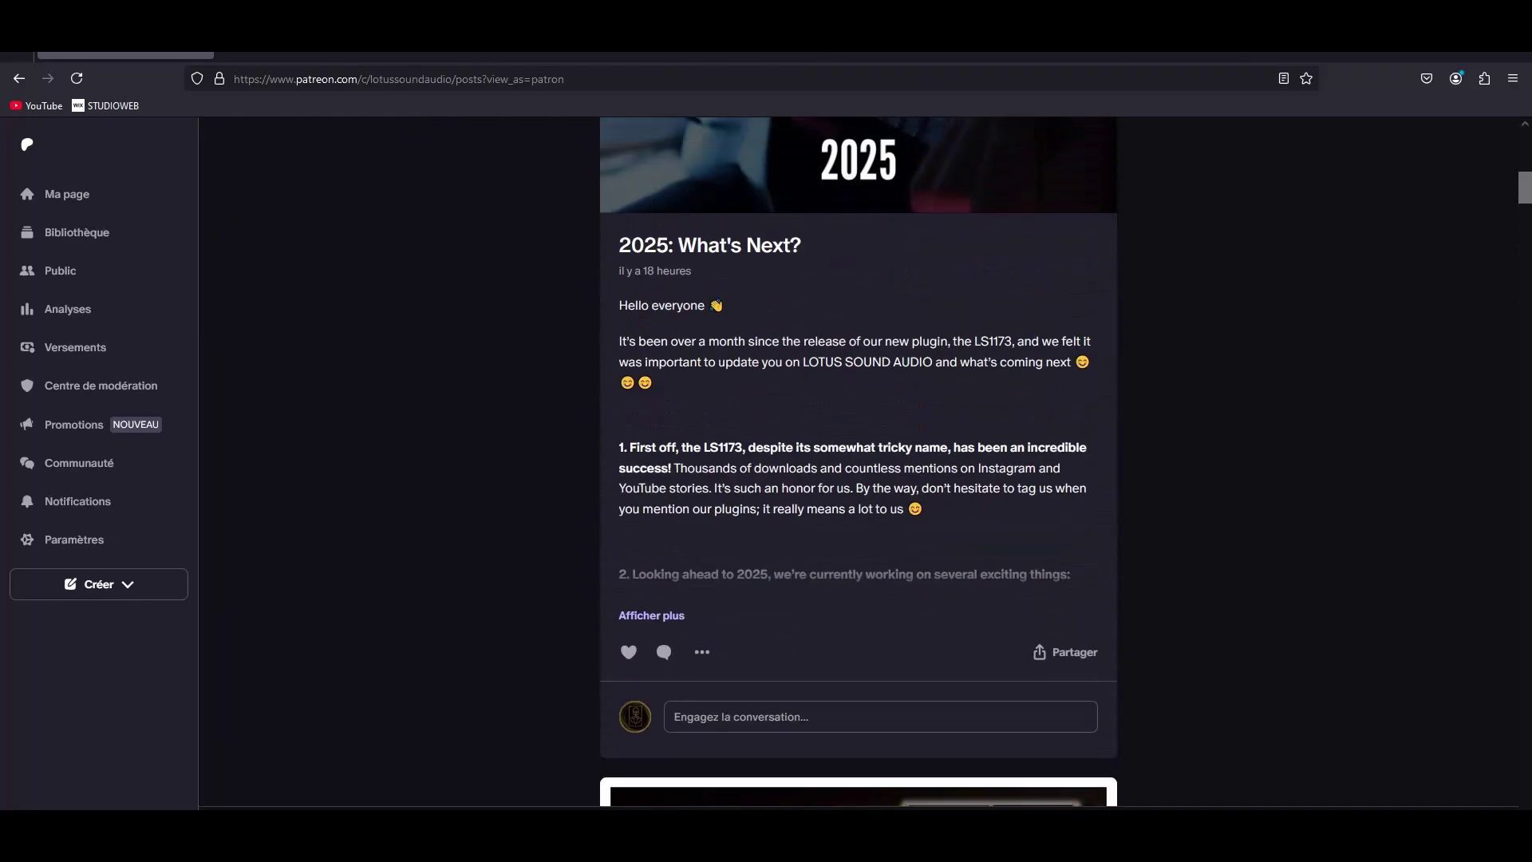
pyautogui.scroll(10, 858, 463)
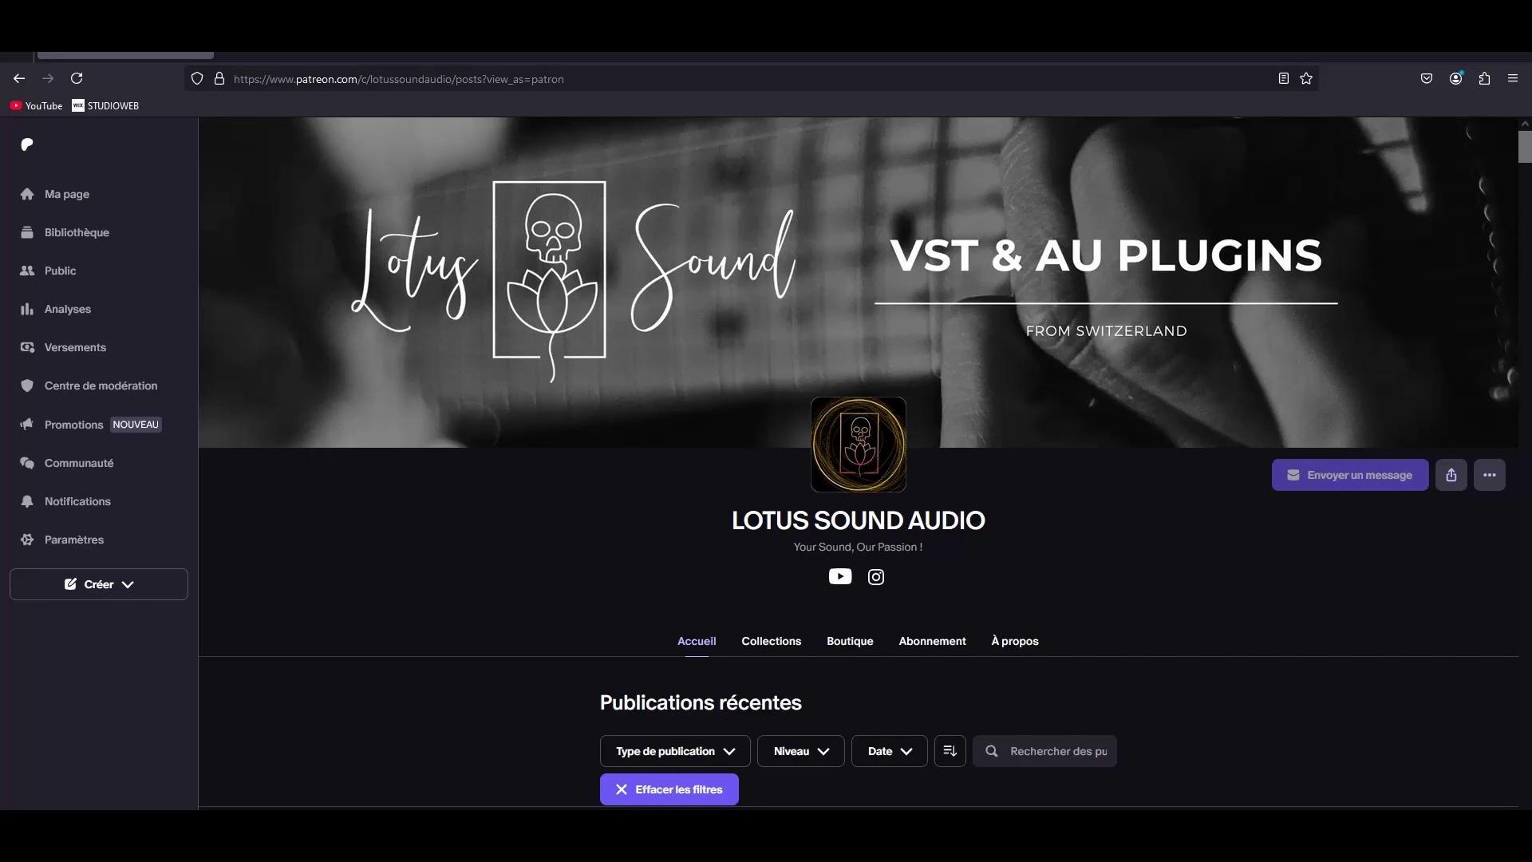
# Open the creator's shop (Boutique) and look over the Ultimate Bundle and mastering course products.
pyautogui.click(849, 642)
pyautogui.scroll(-2, 859, 463)
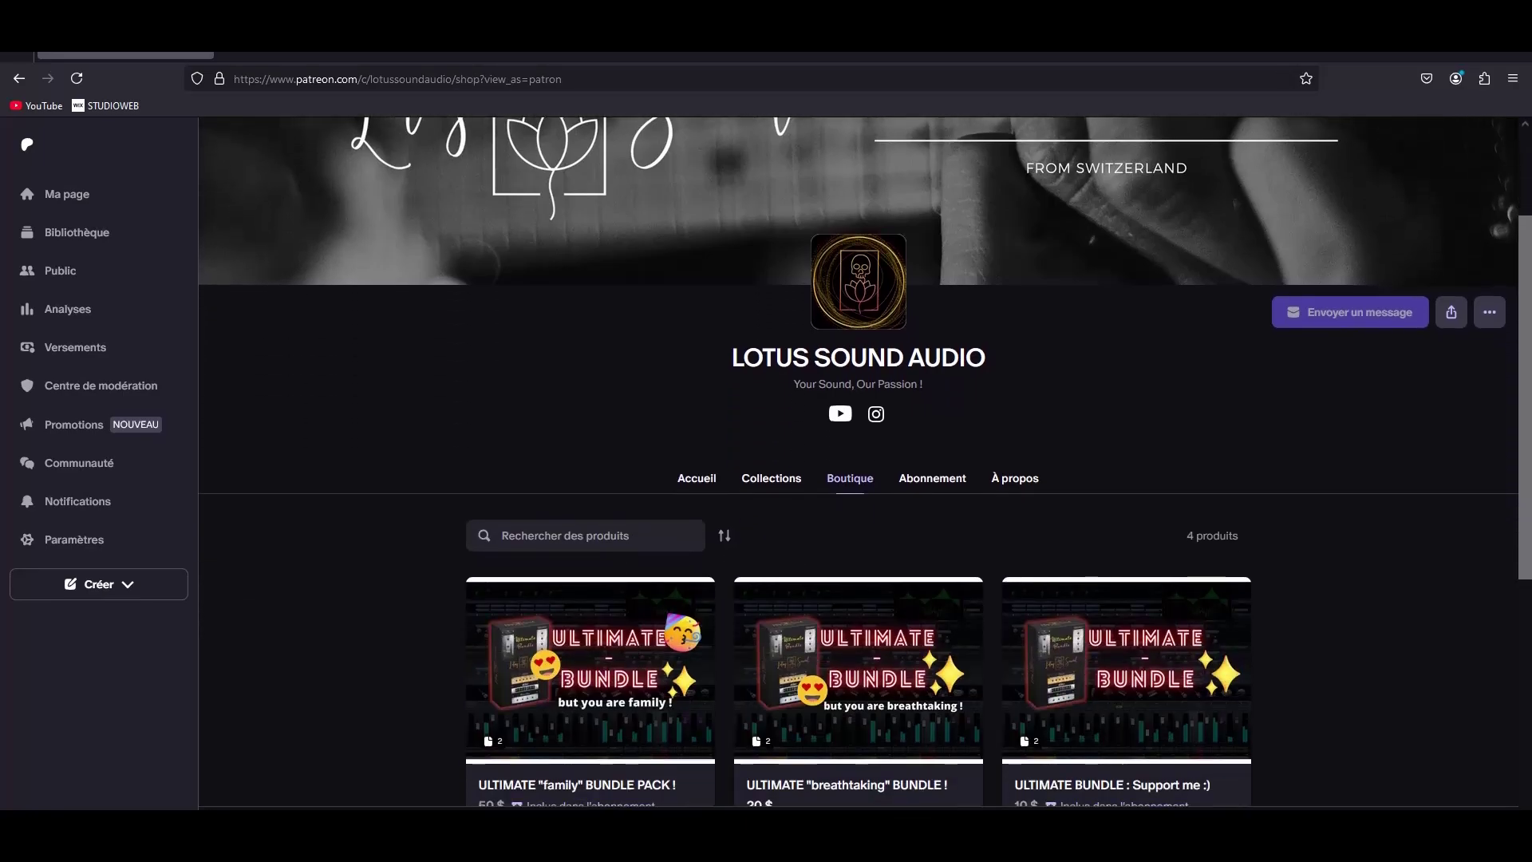
pyautogui.scroll(-4, 858, 463)
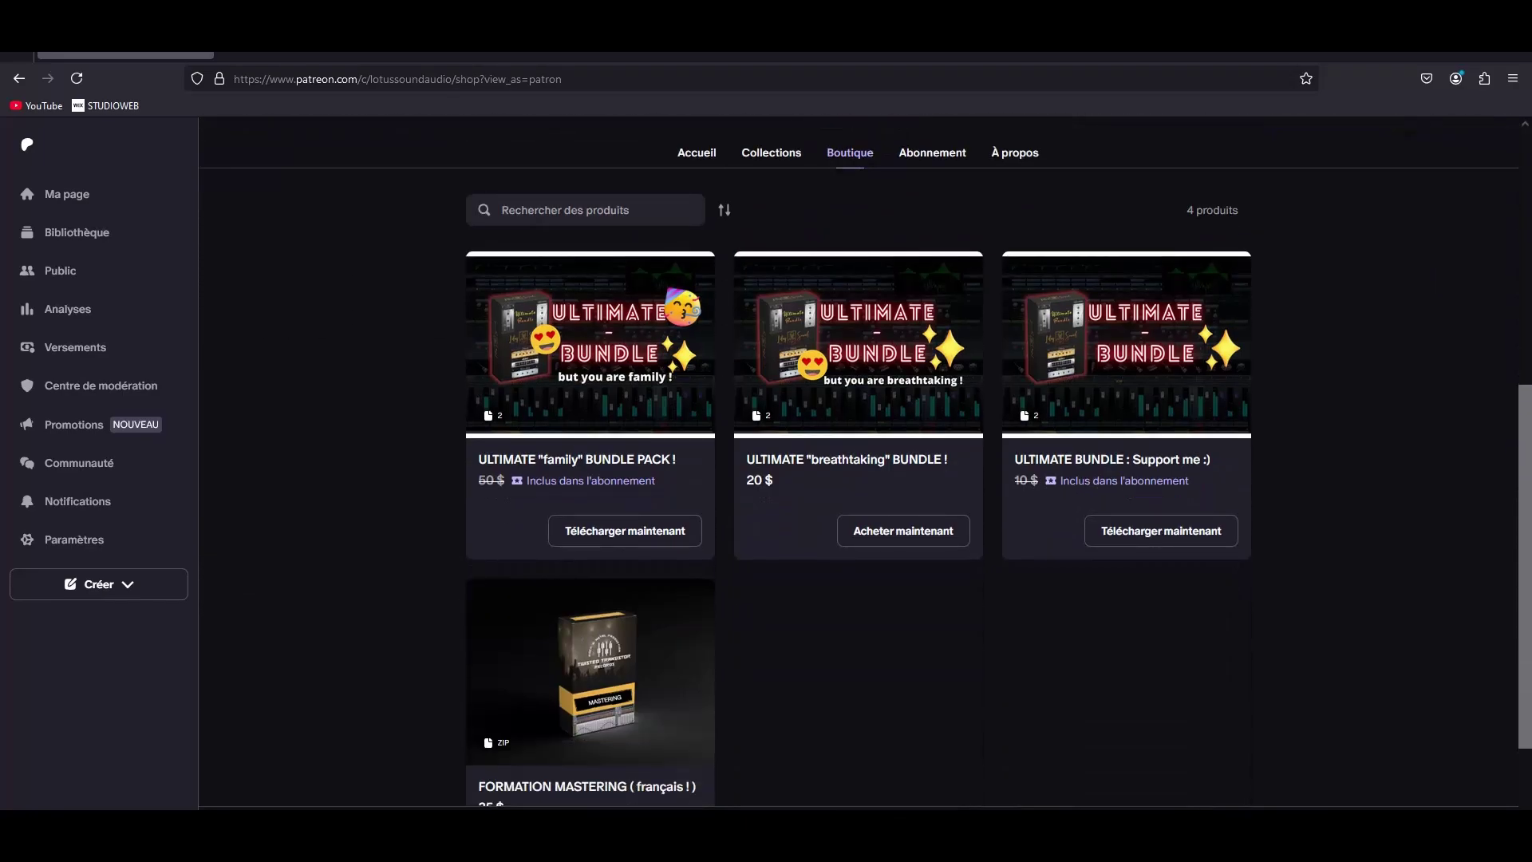
pyautogui.scroll(6, 857, 463)
pyautogui.scroll(-4, 858, 463)
pyautogui.scroll(4, 858, 463)
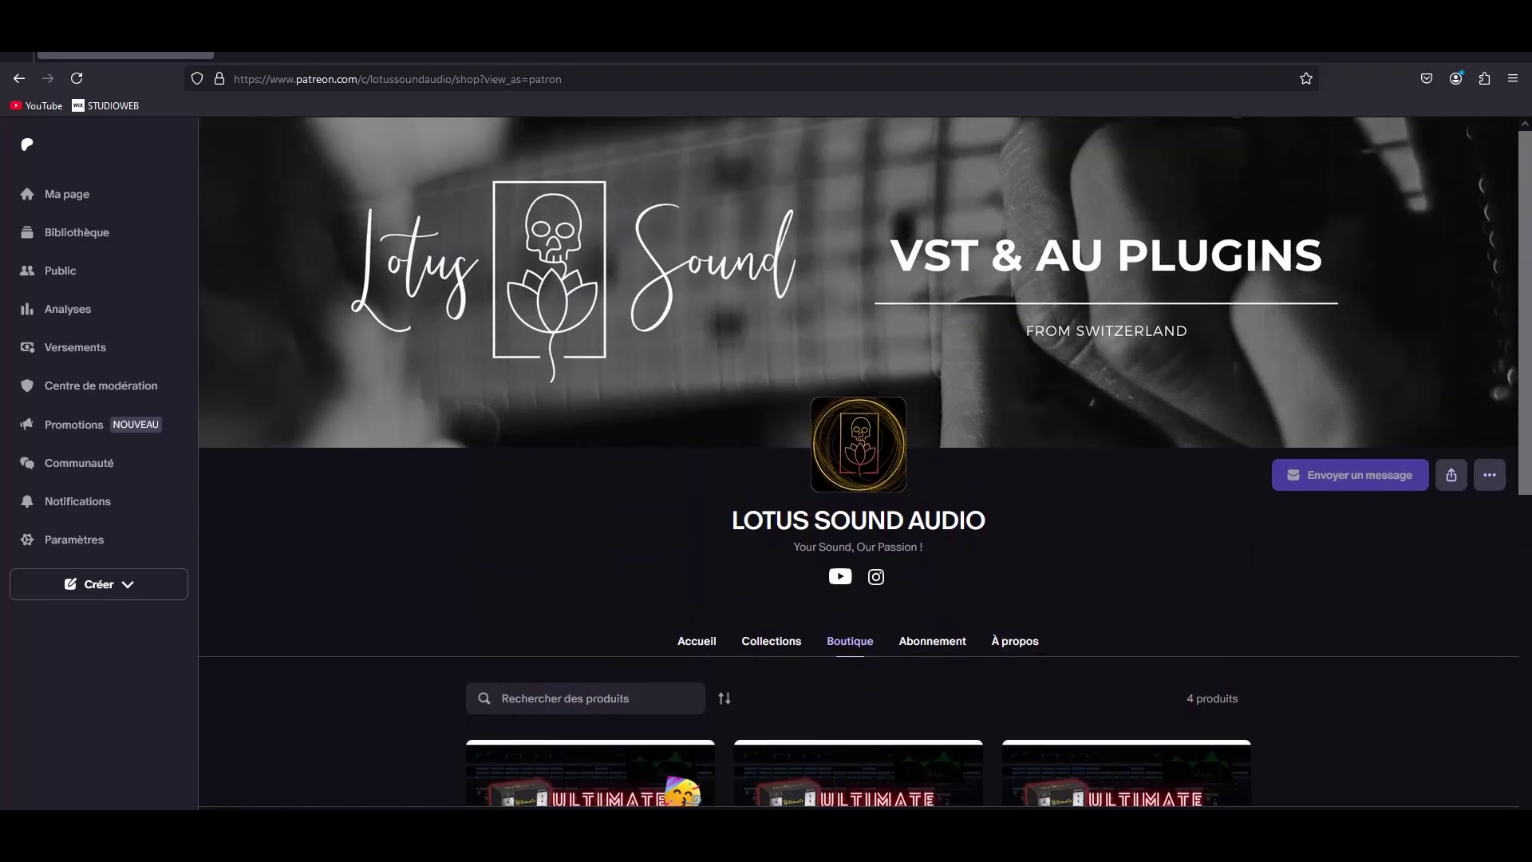
# Return to the creator's home feed and examine the "LS-1173 : analog EQ and preamp" post and its download files.
pyautogui.click(696, 641)
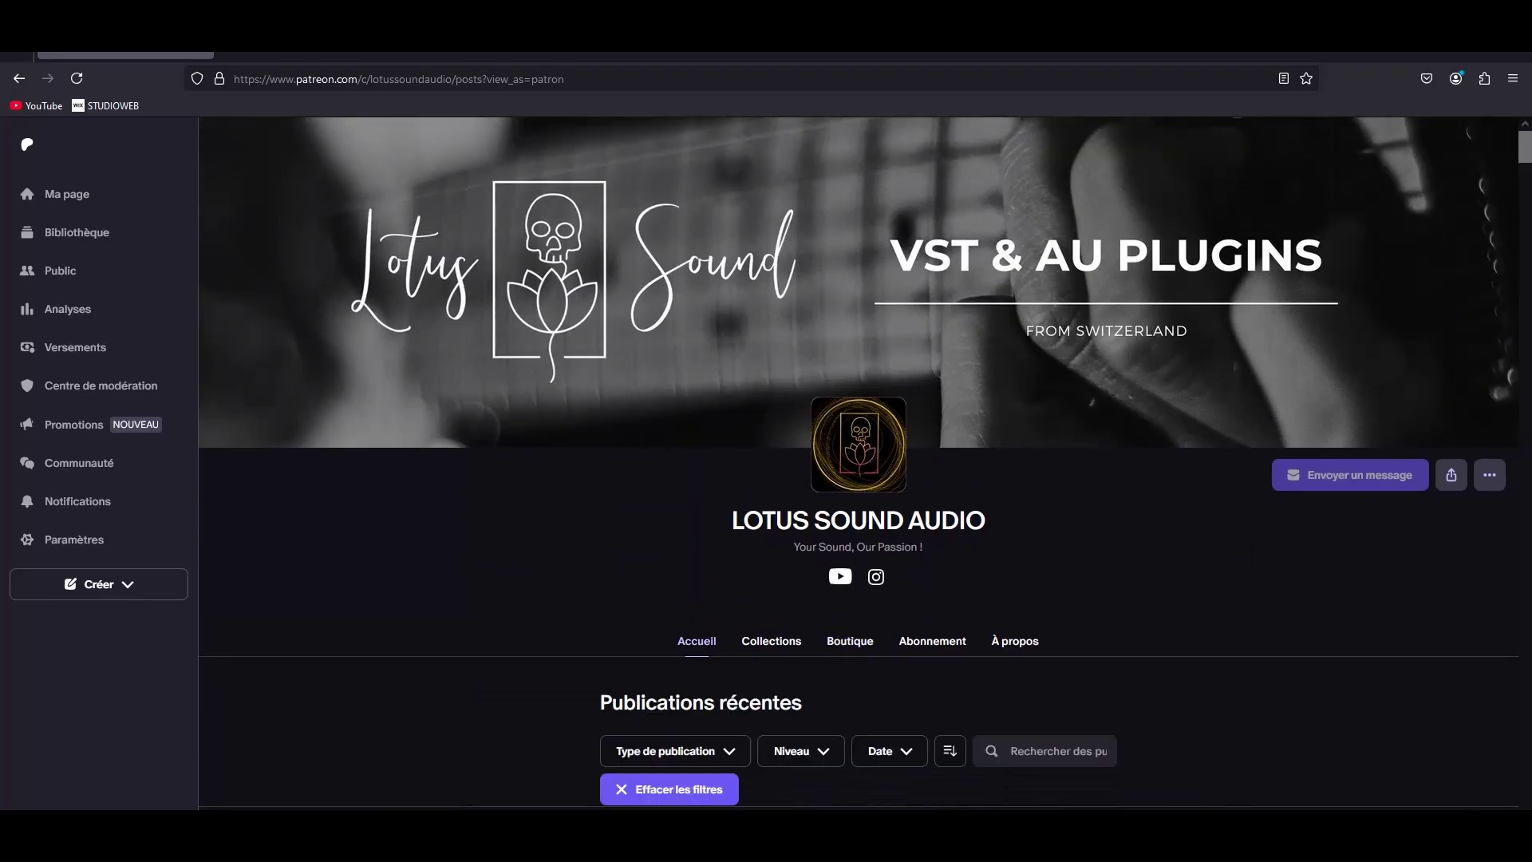
pyautogui.scroll(-2, 858, 463)
pyautogui.scroll(-12, 857, 463)
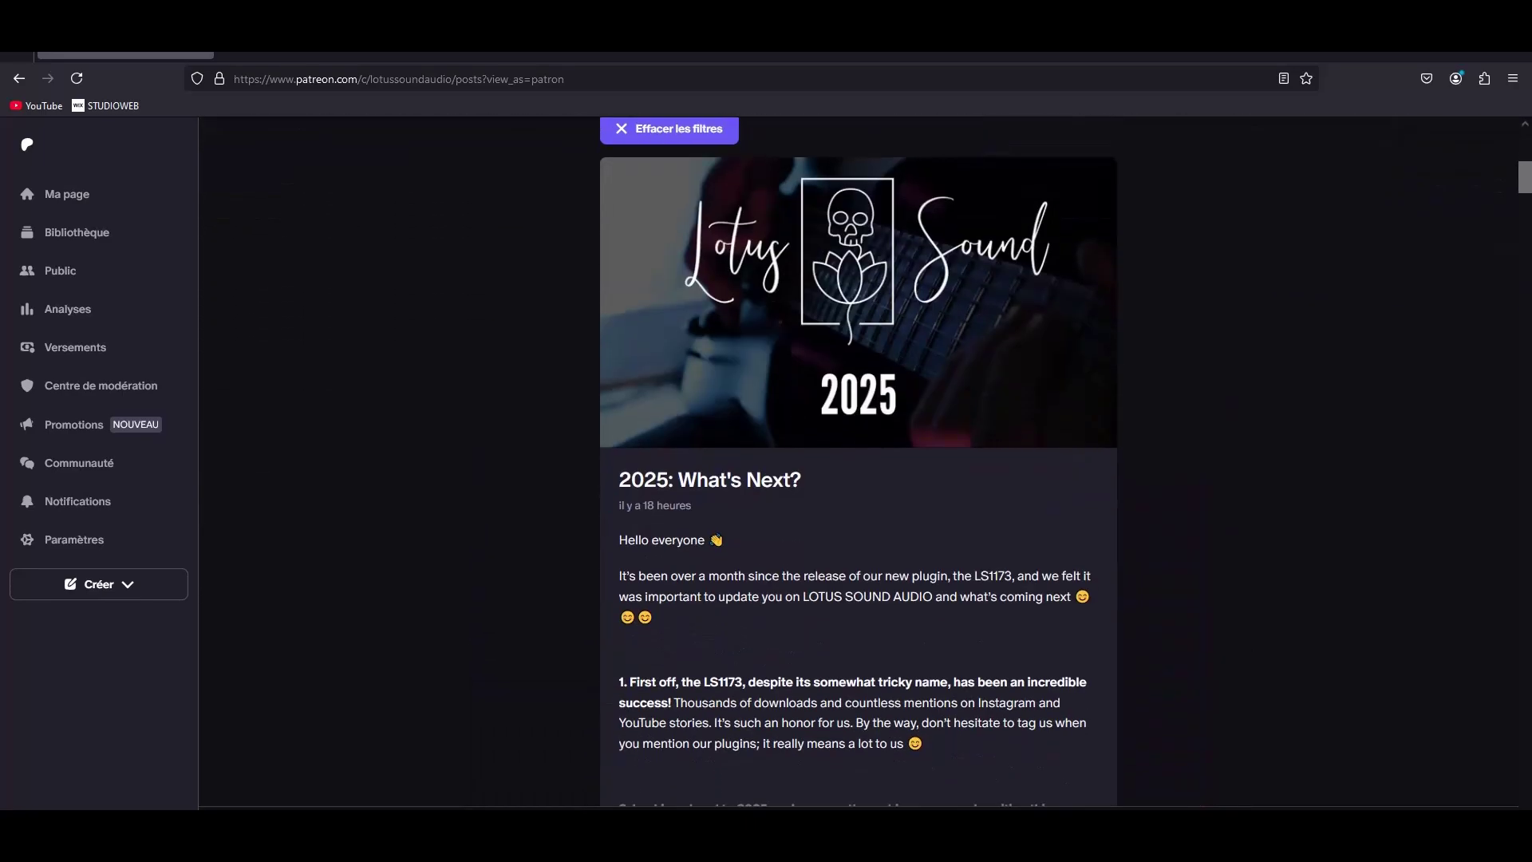
pyautogui.scroll(3, 858, 463)
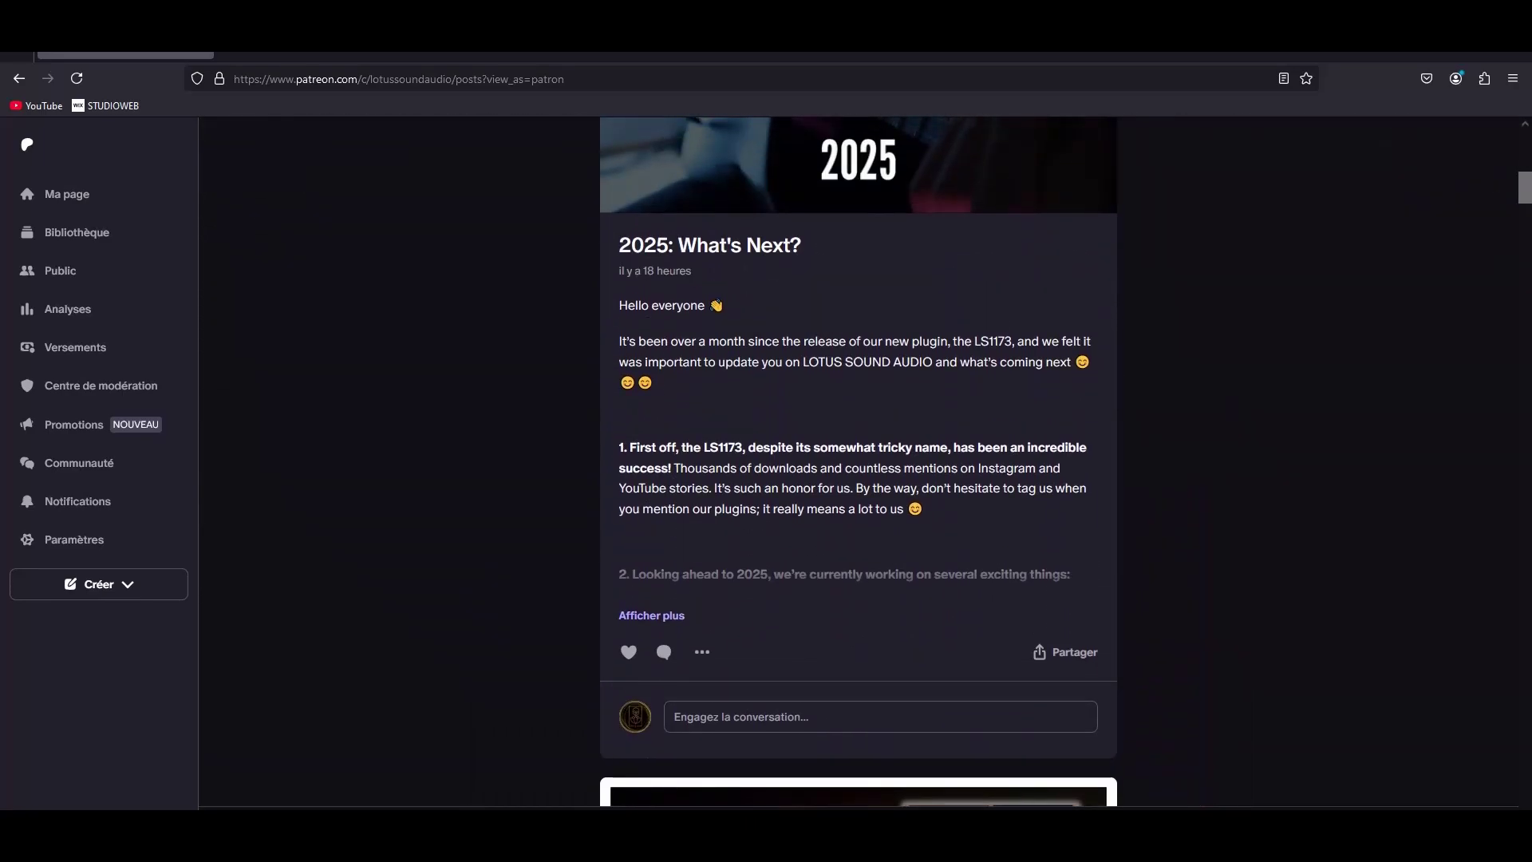
pyautogui.scroll(5, 858, 463)
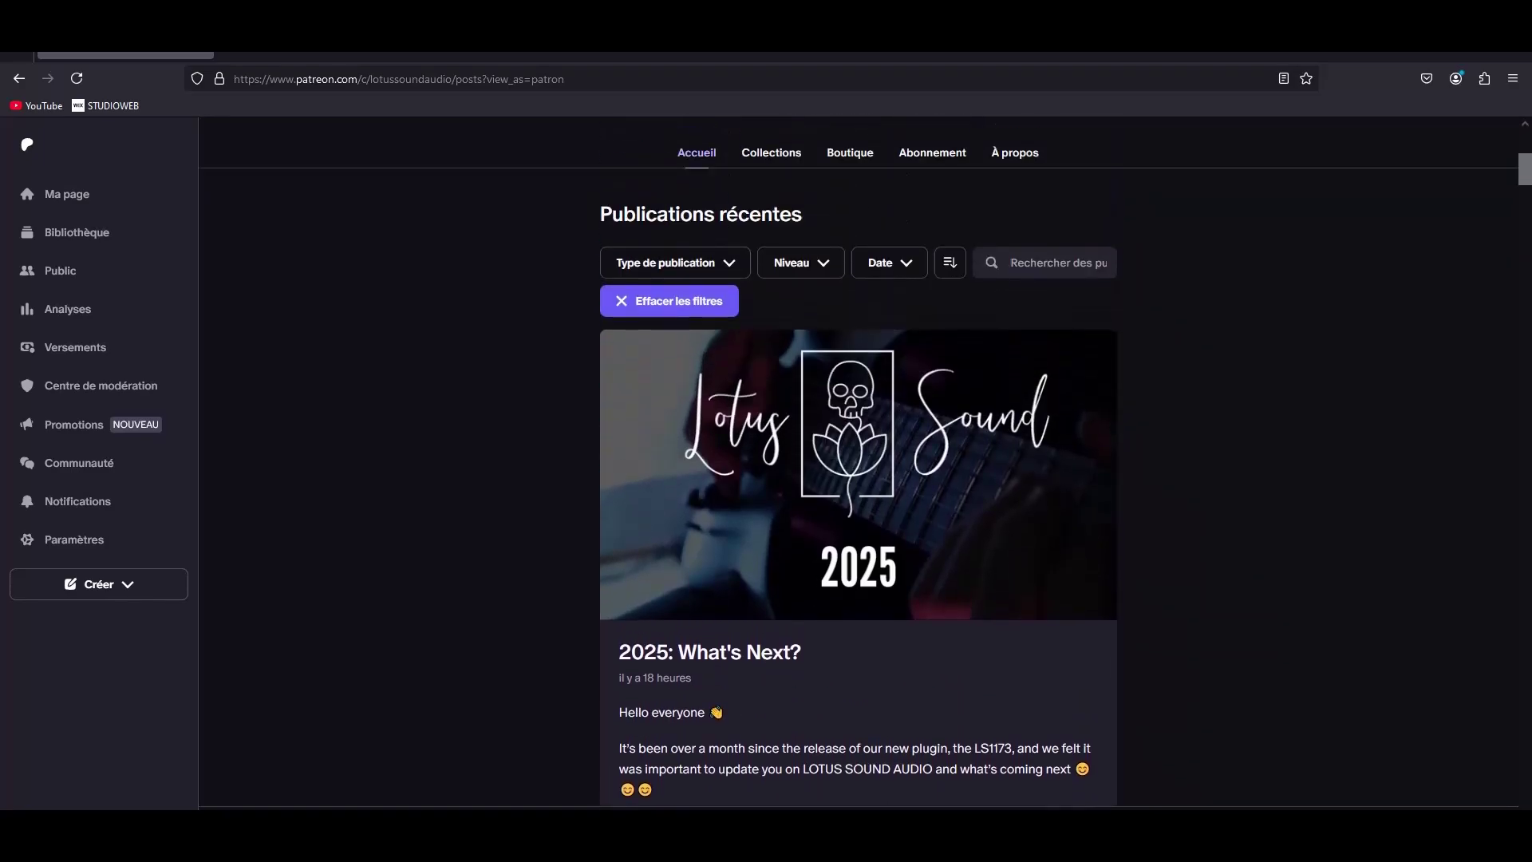
pyautogui.scroll(6, 858, 463)
pyautogui.scroll(-14, 858, 463)
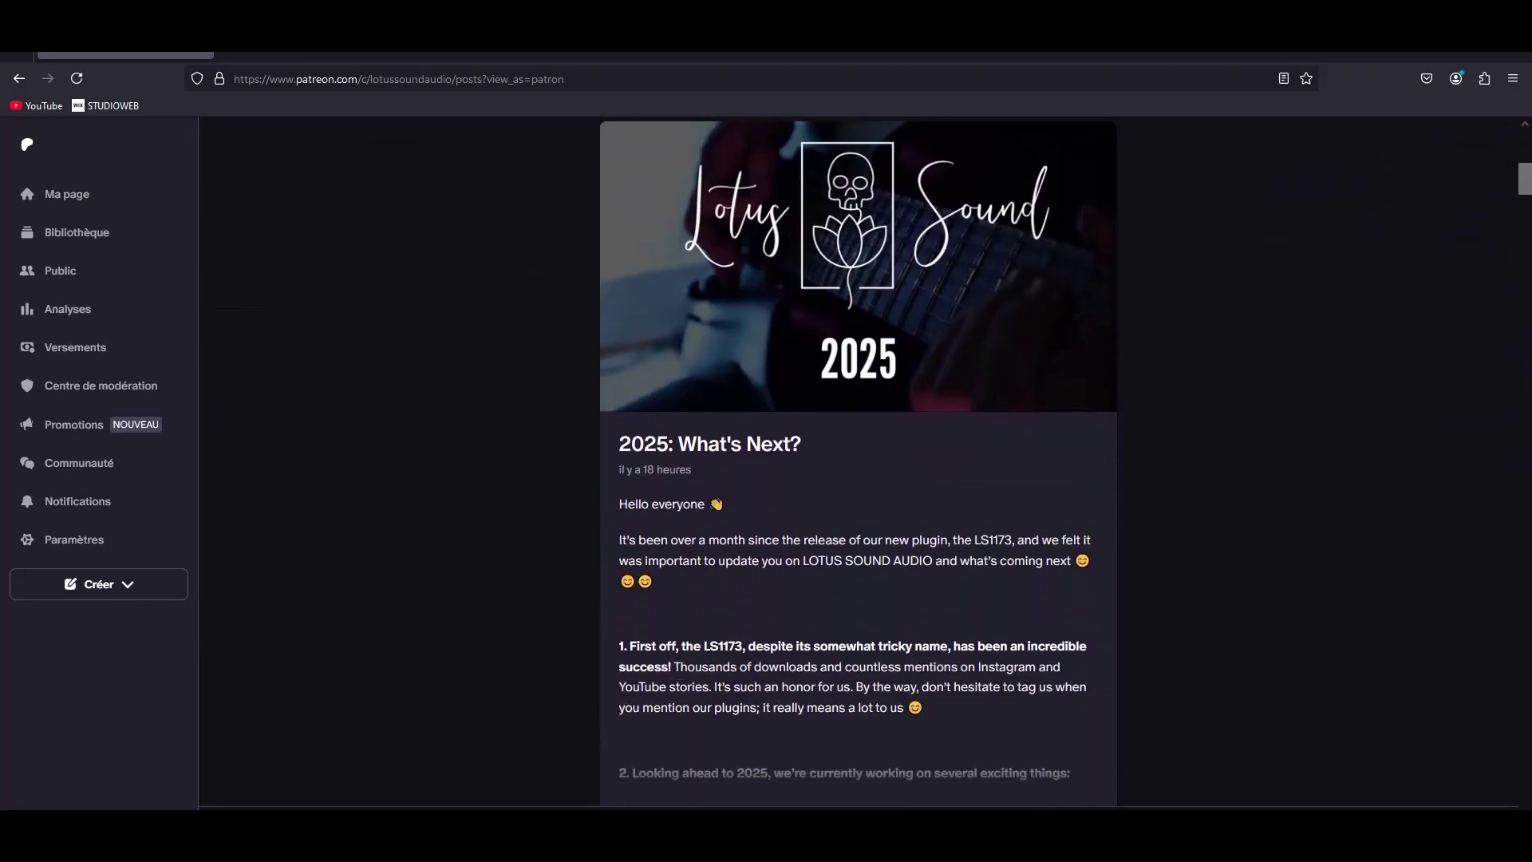
pyautogui.scroll(-3, 858, 463)
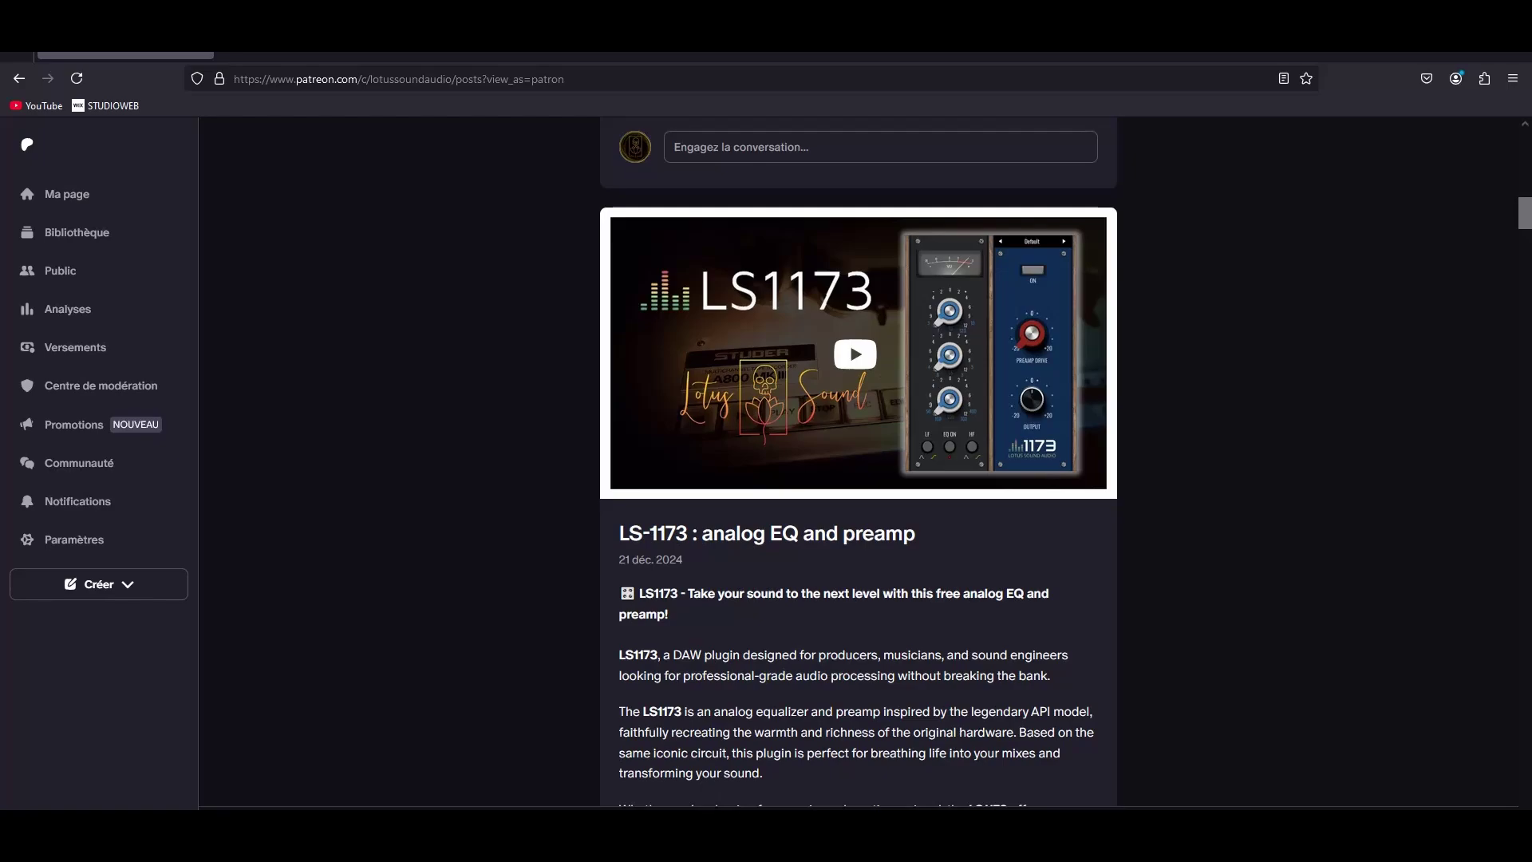
pyautogui.scroll(-2, 1034, 355)
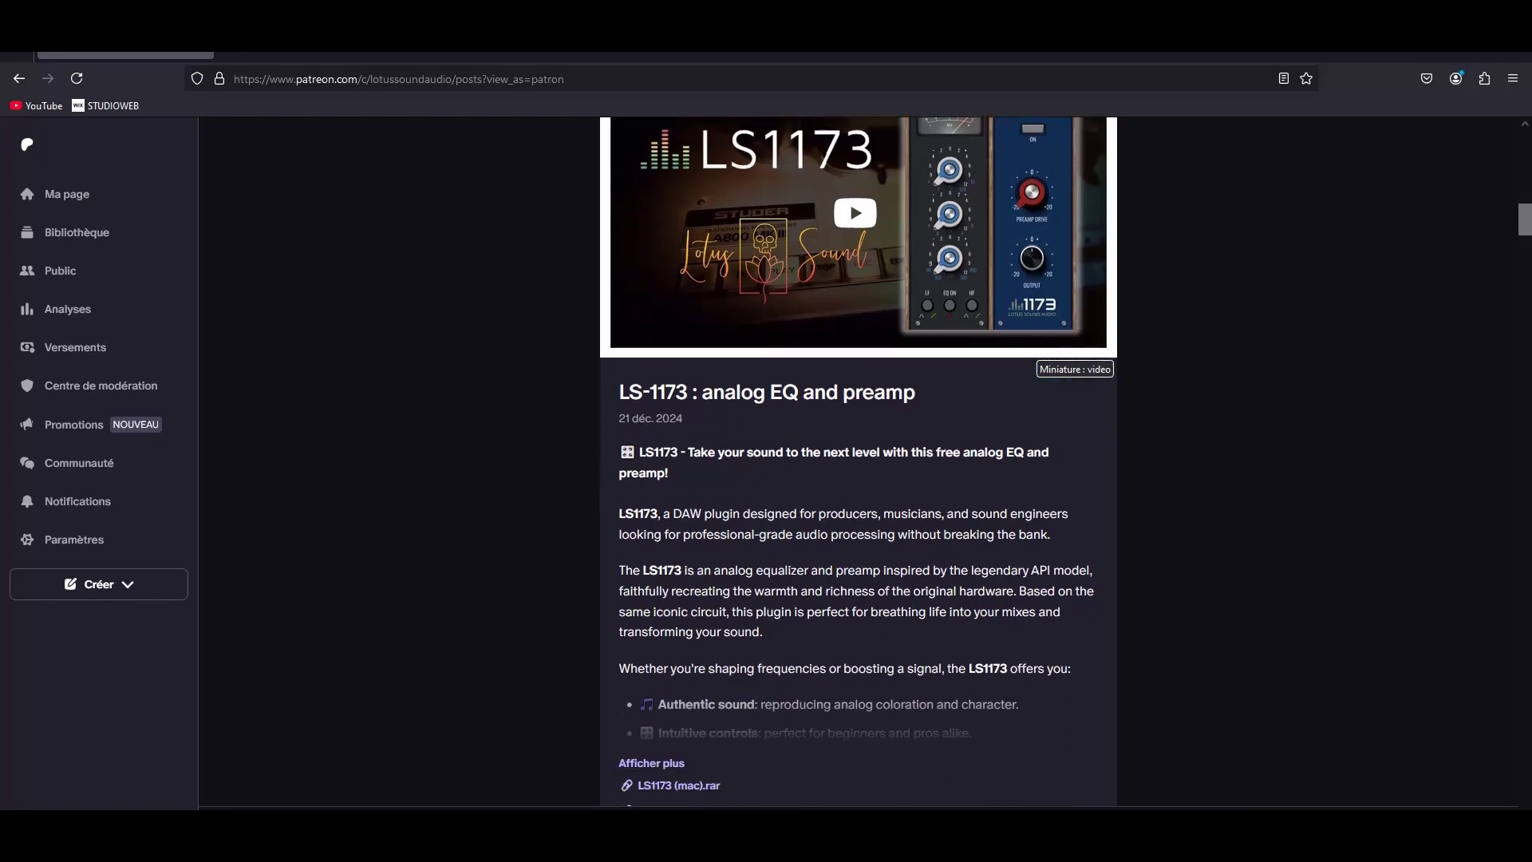
pyautogui.scroll(2, 1033, 356)
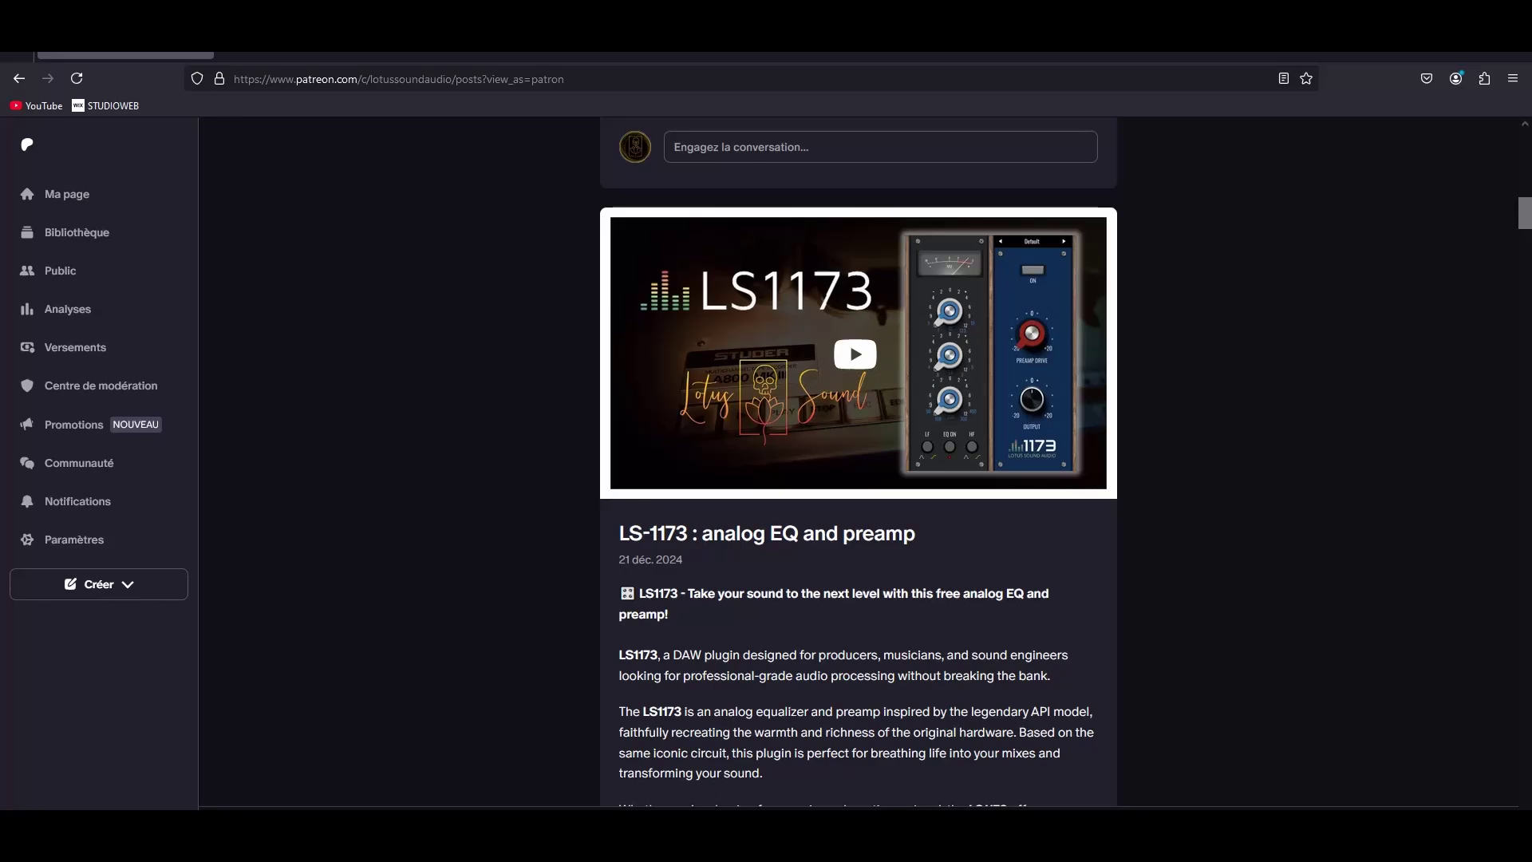
pyautogui.scroll(-3, 858, 459)
pyautogui.scroll(1, 858, 459)
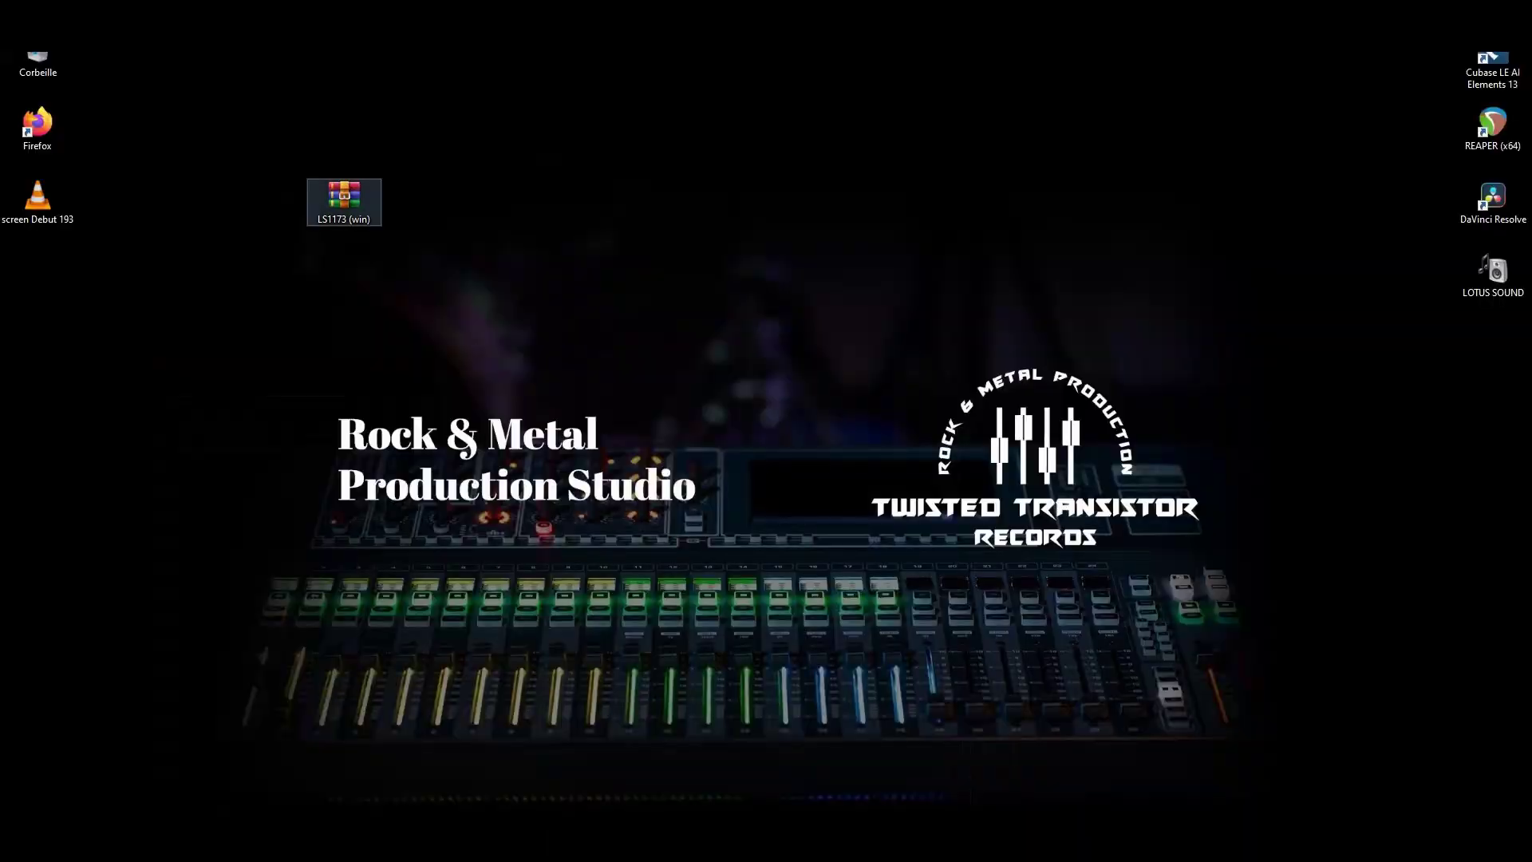
# Open the LS1173 (win) archive on the desktop, extract it to a desktop folder, and reposition that folder.
pyautogui.doubleClick(344, 201)
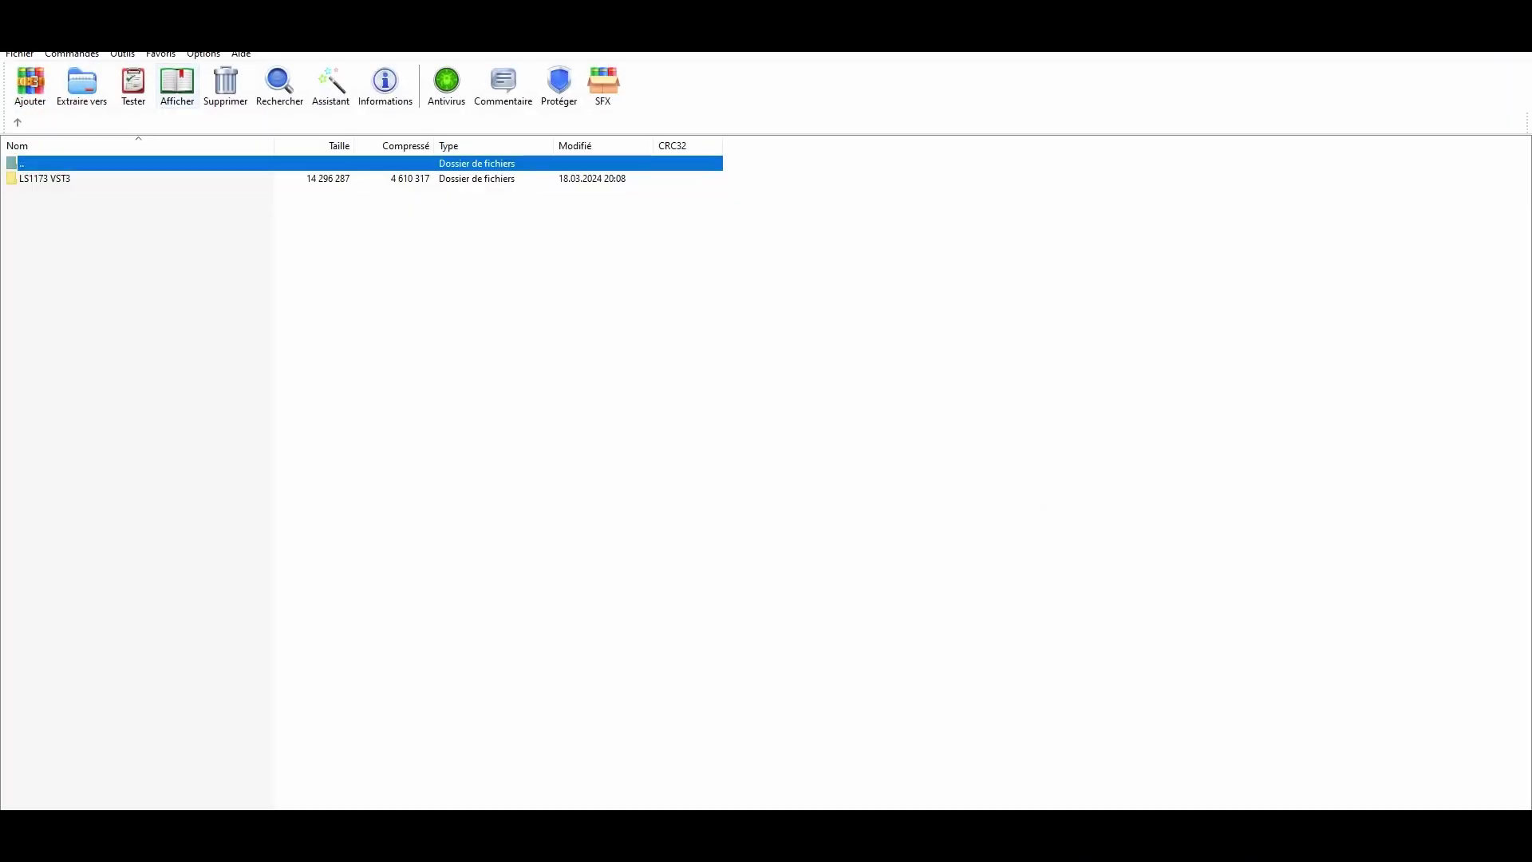
pyautogui.doubleClick(191, 34)
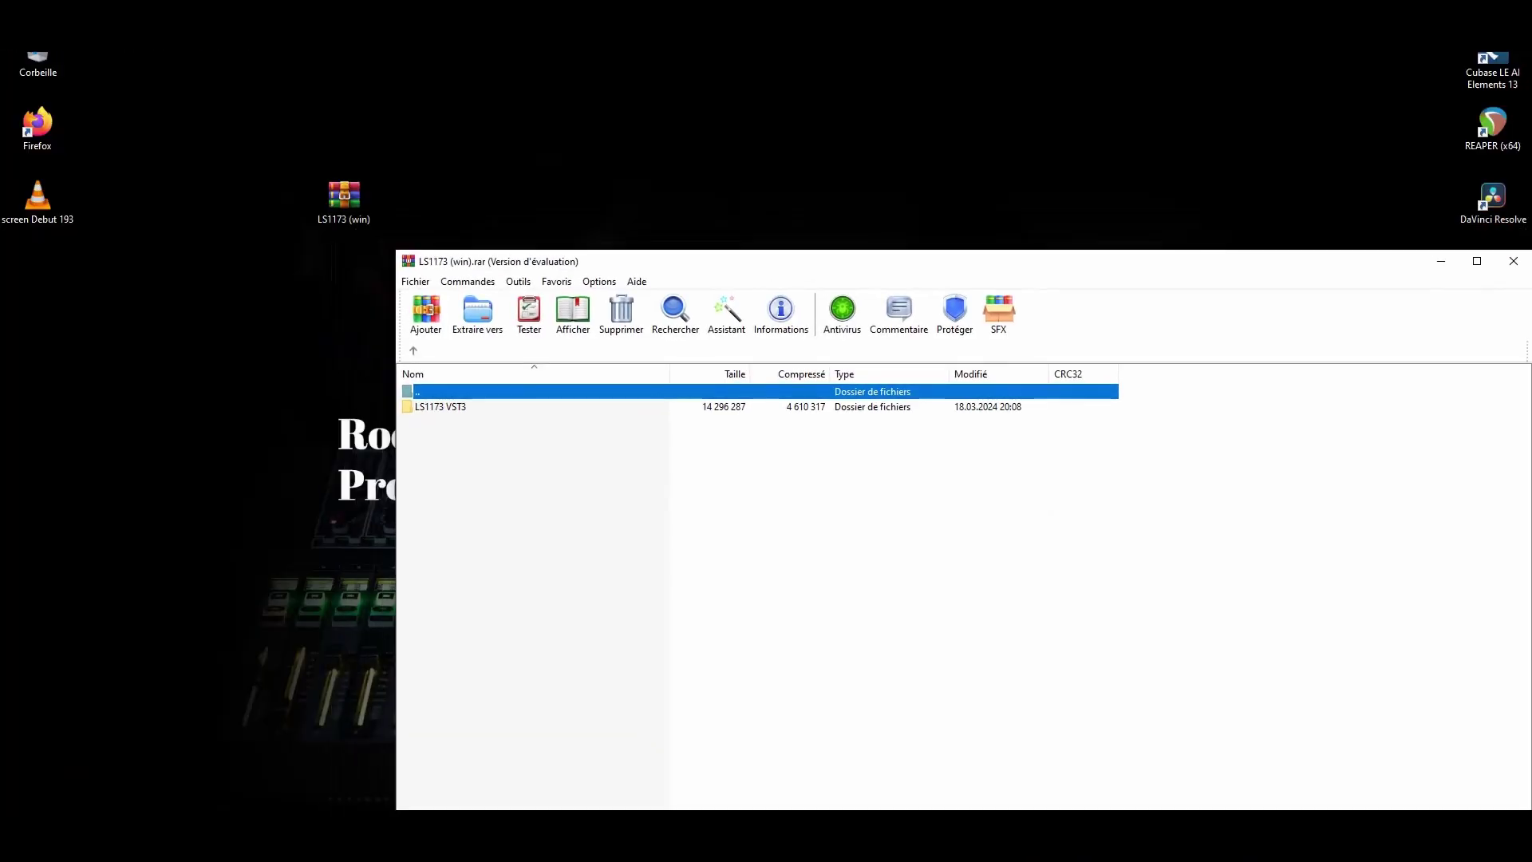
pyautogui.click(441, 406)
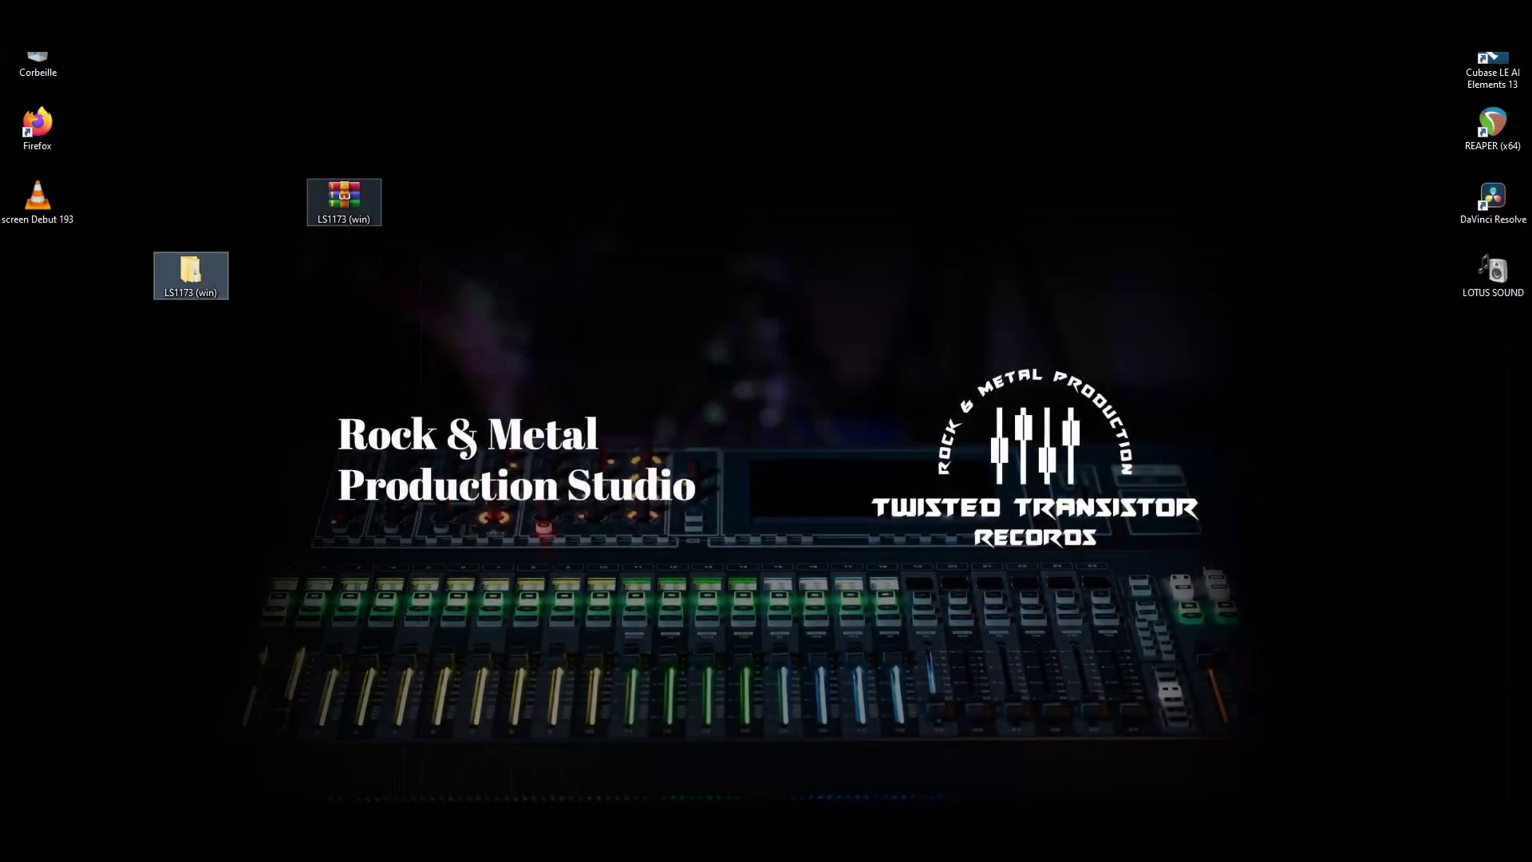
pyautogui.moveTo(190, 272); pyautogui.dragTo(421, 271)
# Inspect the extracted LS1173 (win) folder and its LS1173 VST3 subfolder, and close the window.
pyautogui.doubleClick(421, 273)
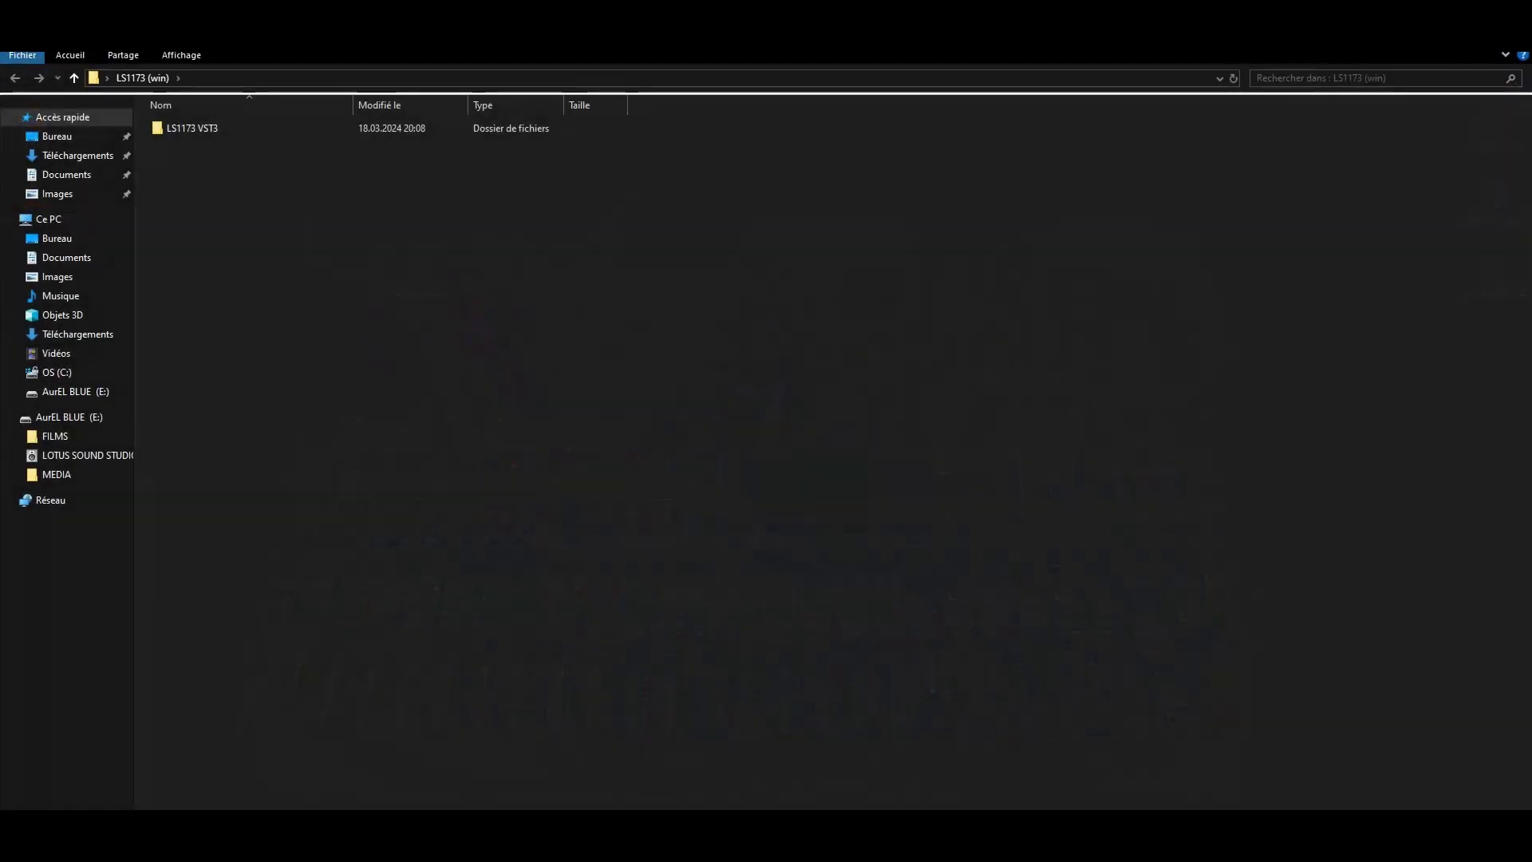
pyautogui.click(1513, 35)
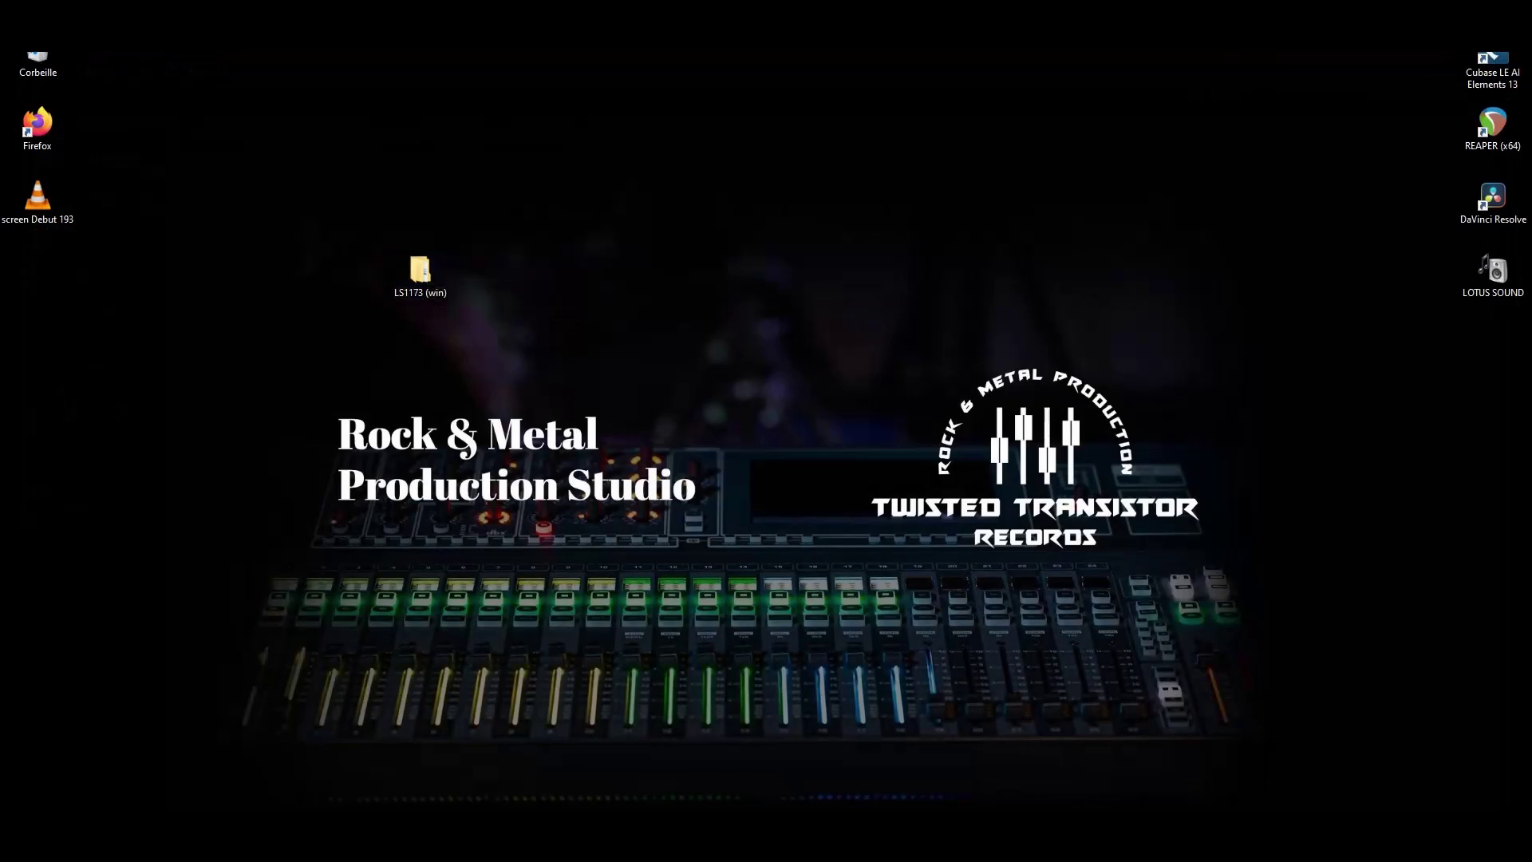
pyautogui.doubleClick(421, 271)
pyautogui.doubleClick(201, 130)
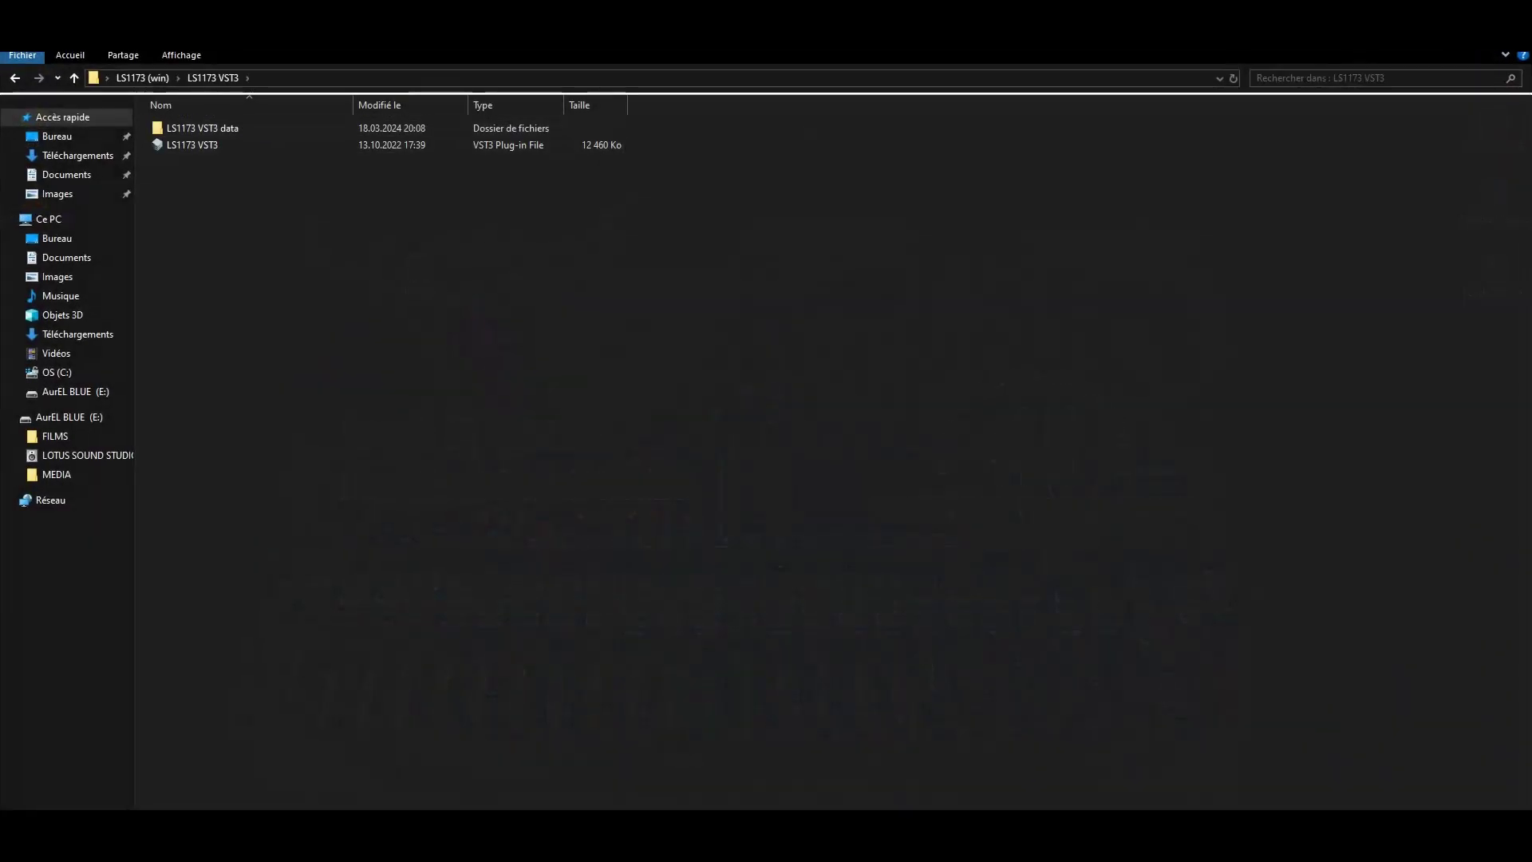
pyautogui.hotkey('alt', 'F4')
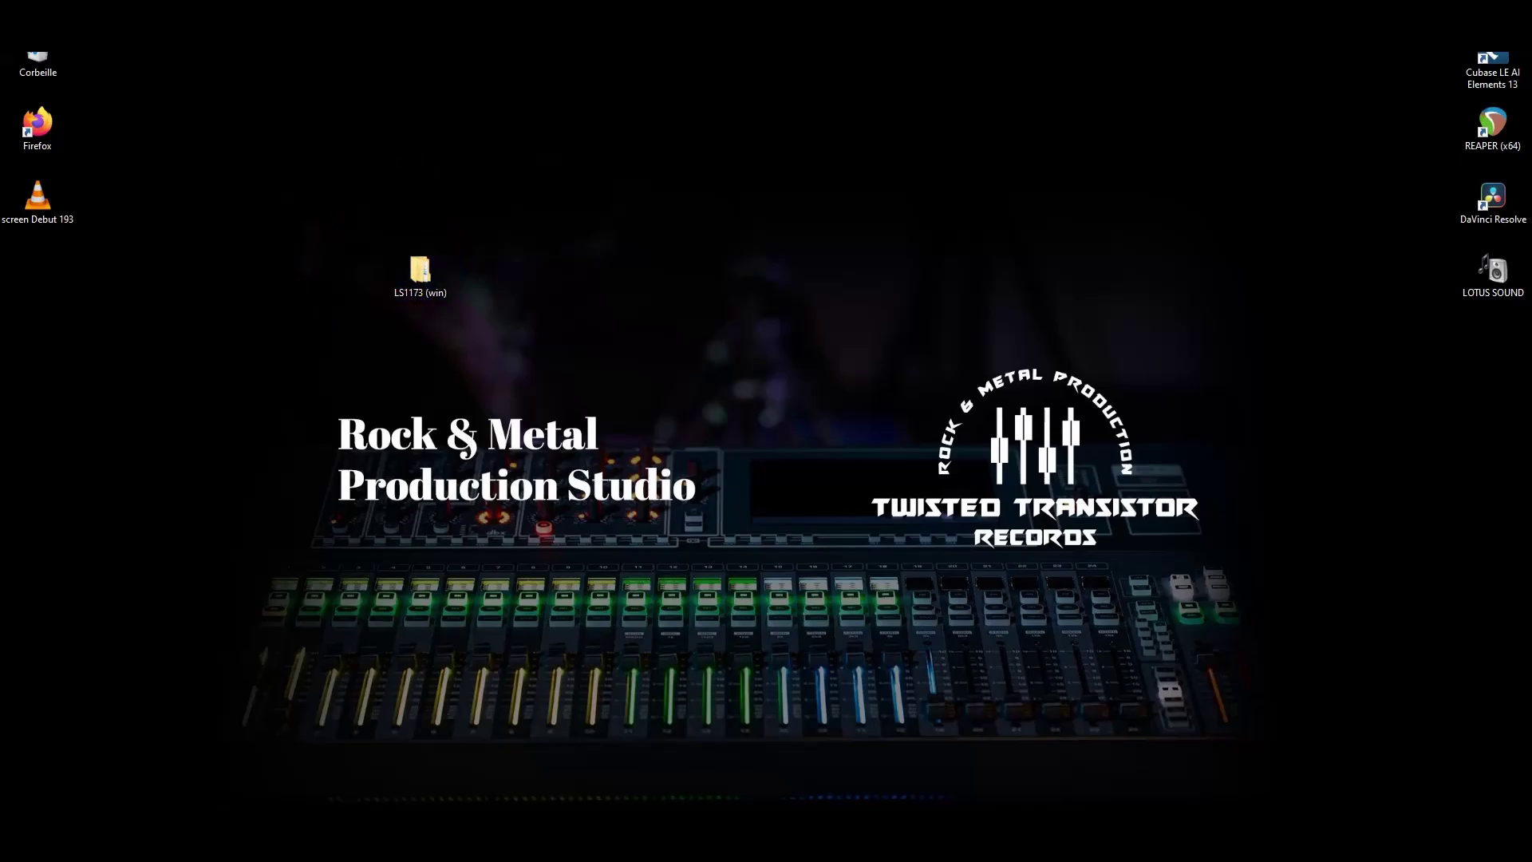
# Open File Explorer and go to the VST3 folder under C:\Program Files\Common Files.
pyautogui.press('super+e')
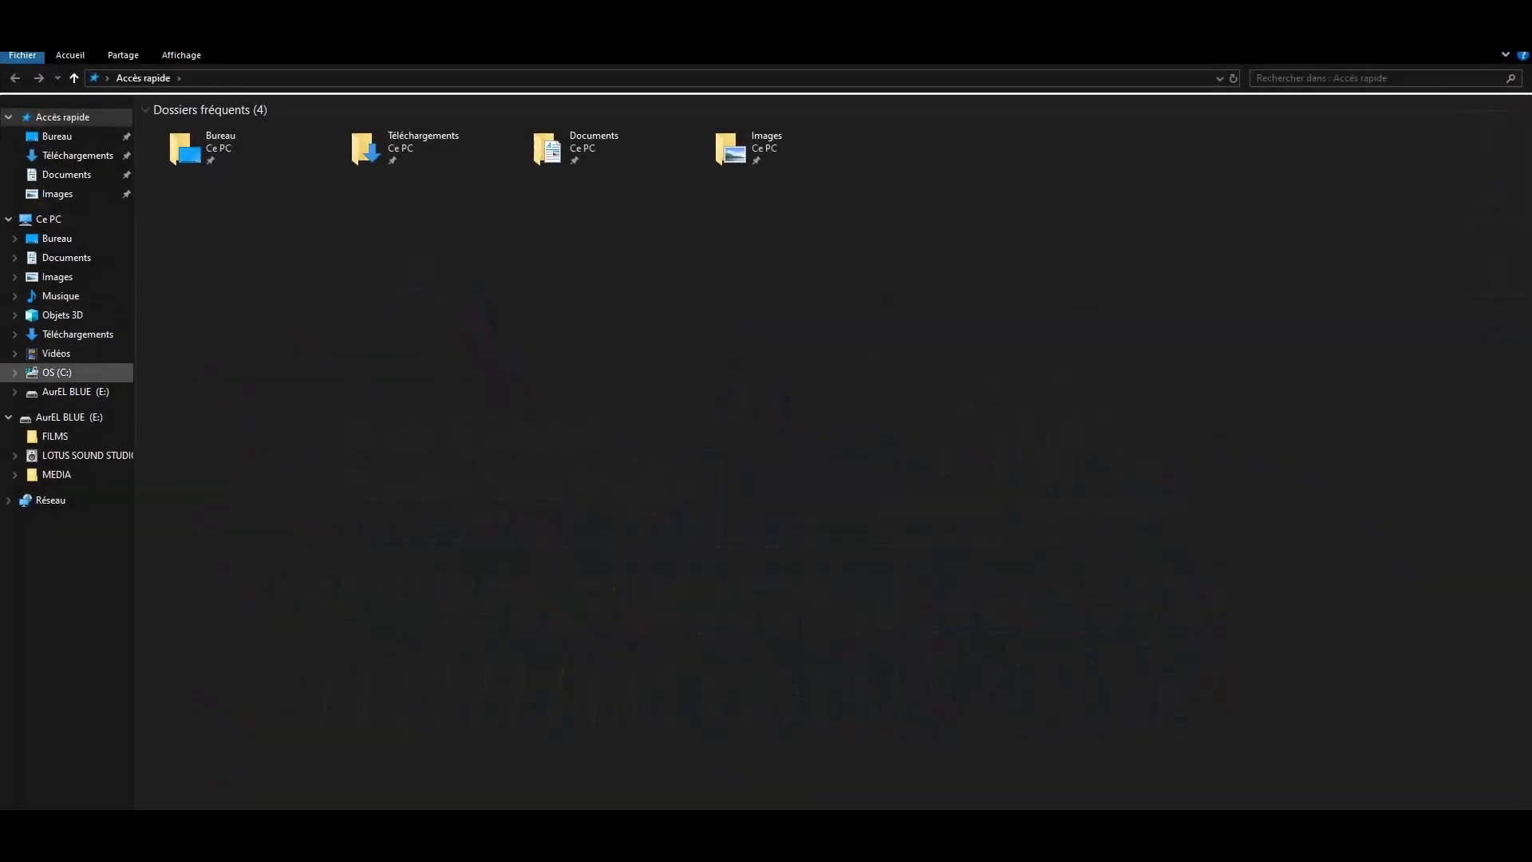
pyautogui.click(58, 373)
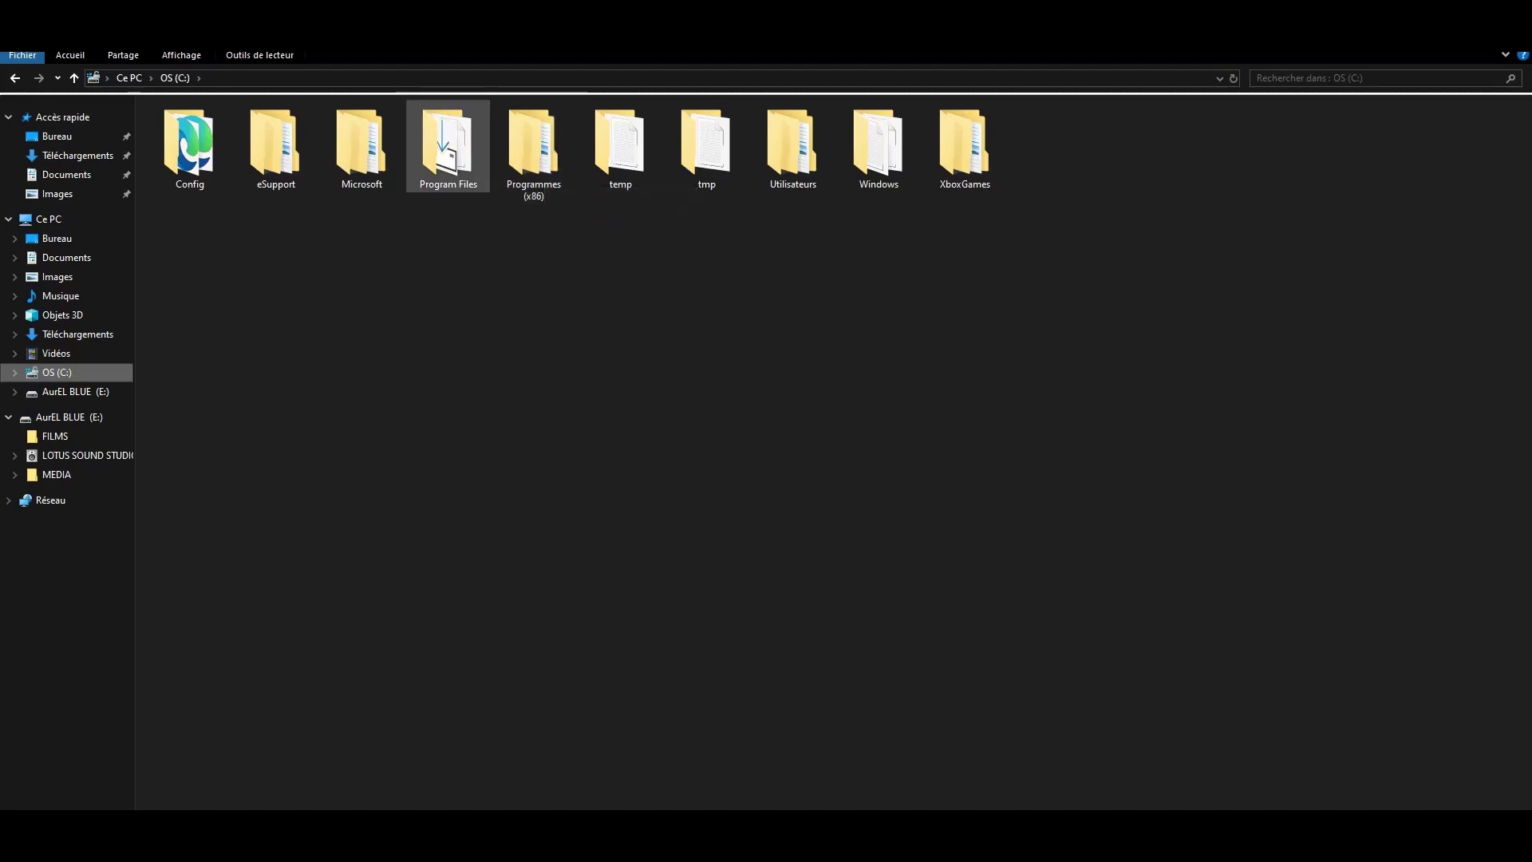
pyautogui.doubleClick(448, 144)
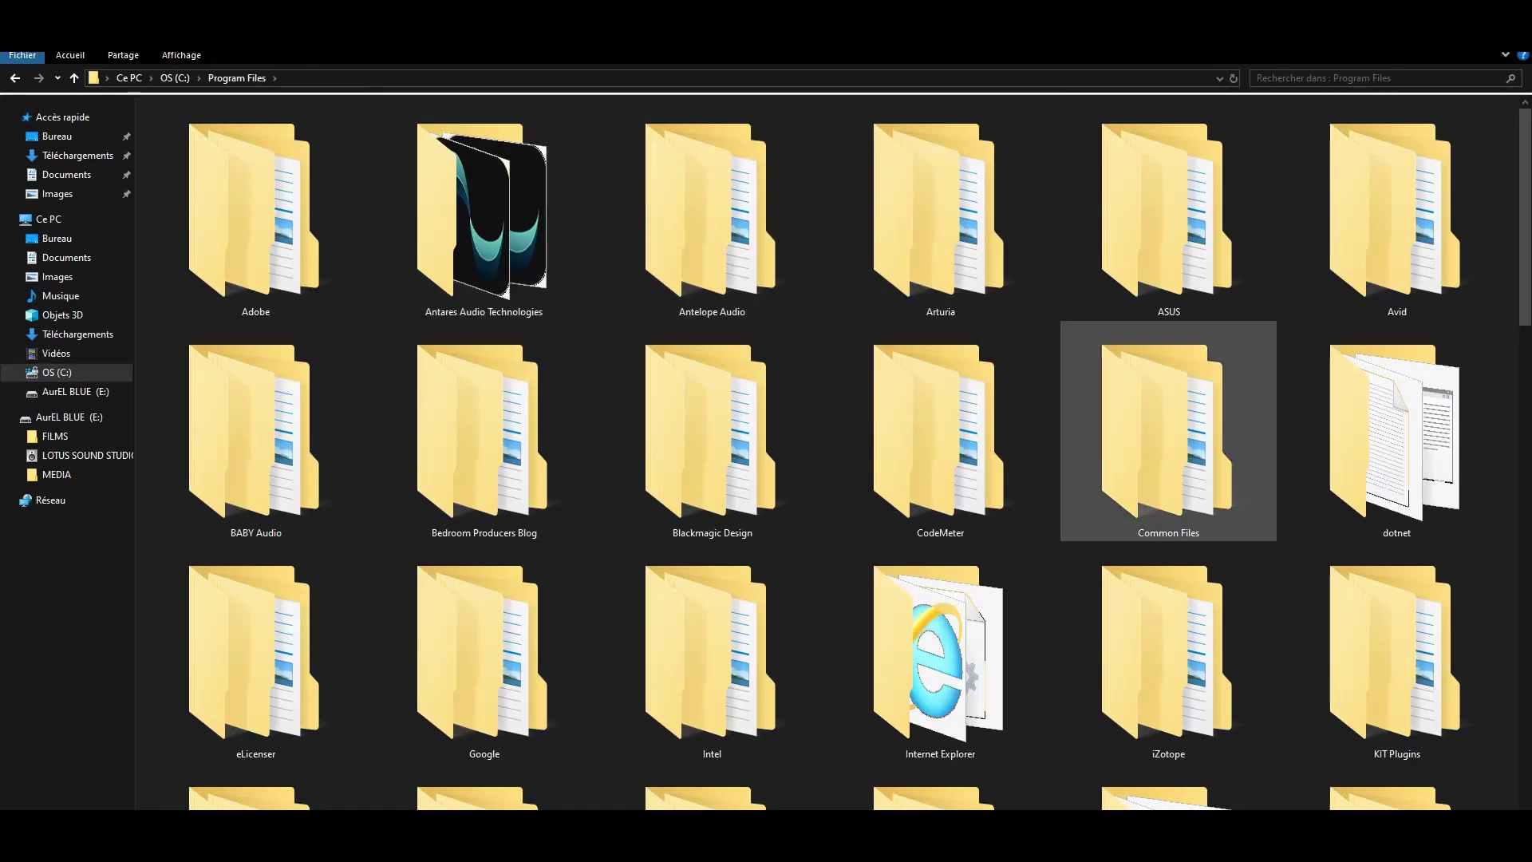
pyautogui.doubleClick(1169, 431)
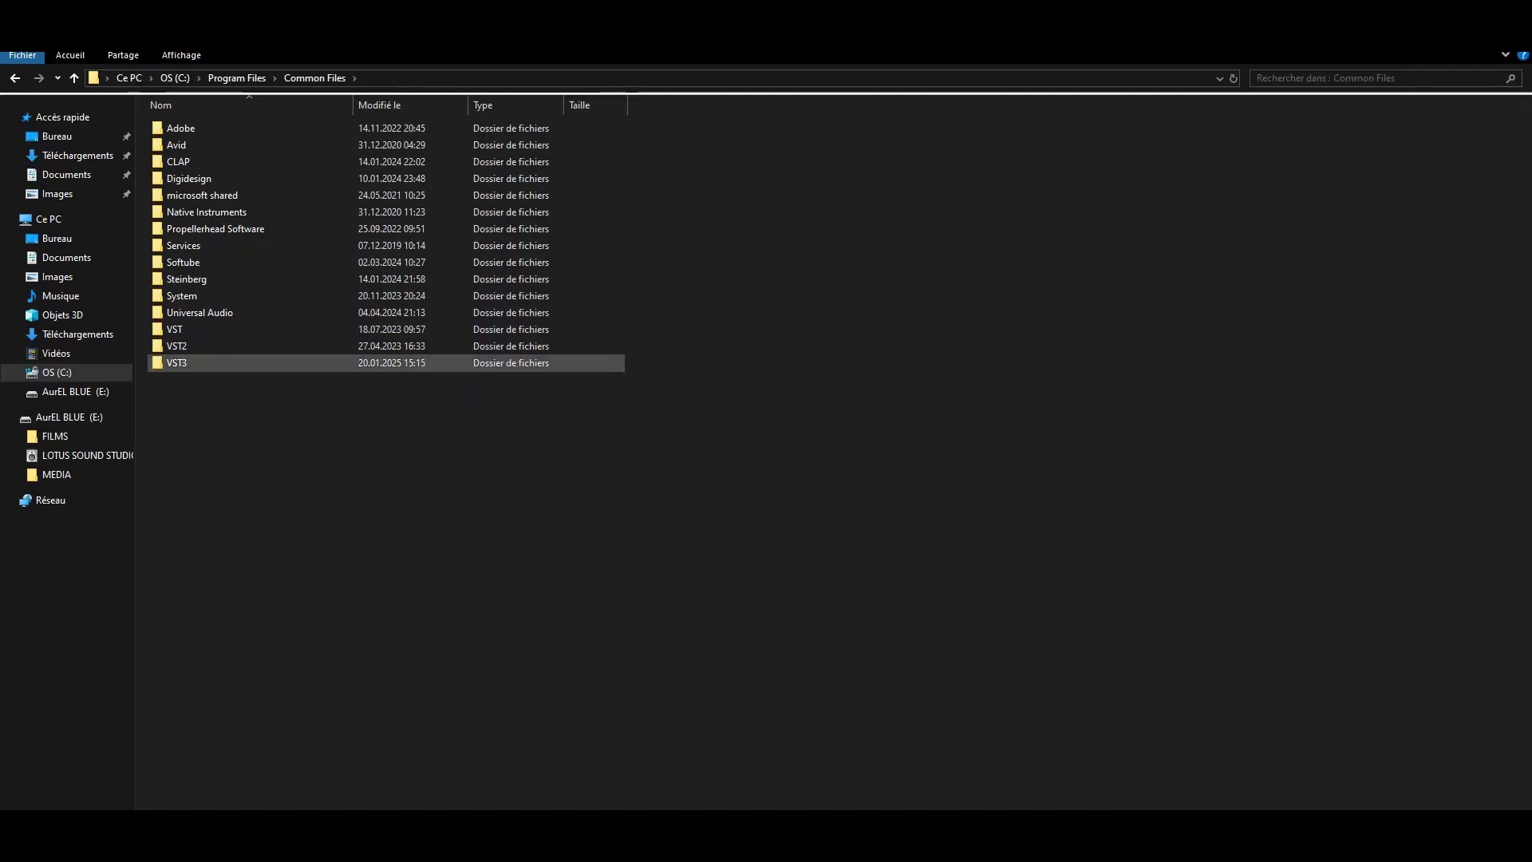
pyautogui.doubleClick(189, 363)
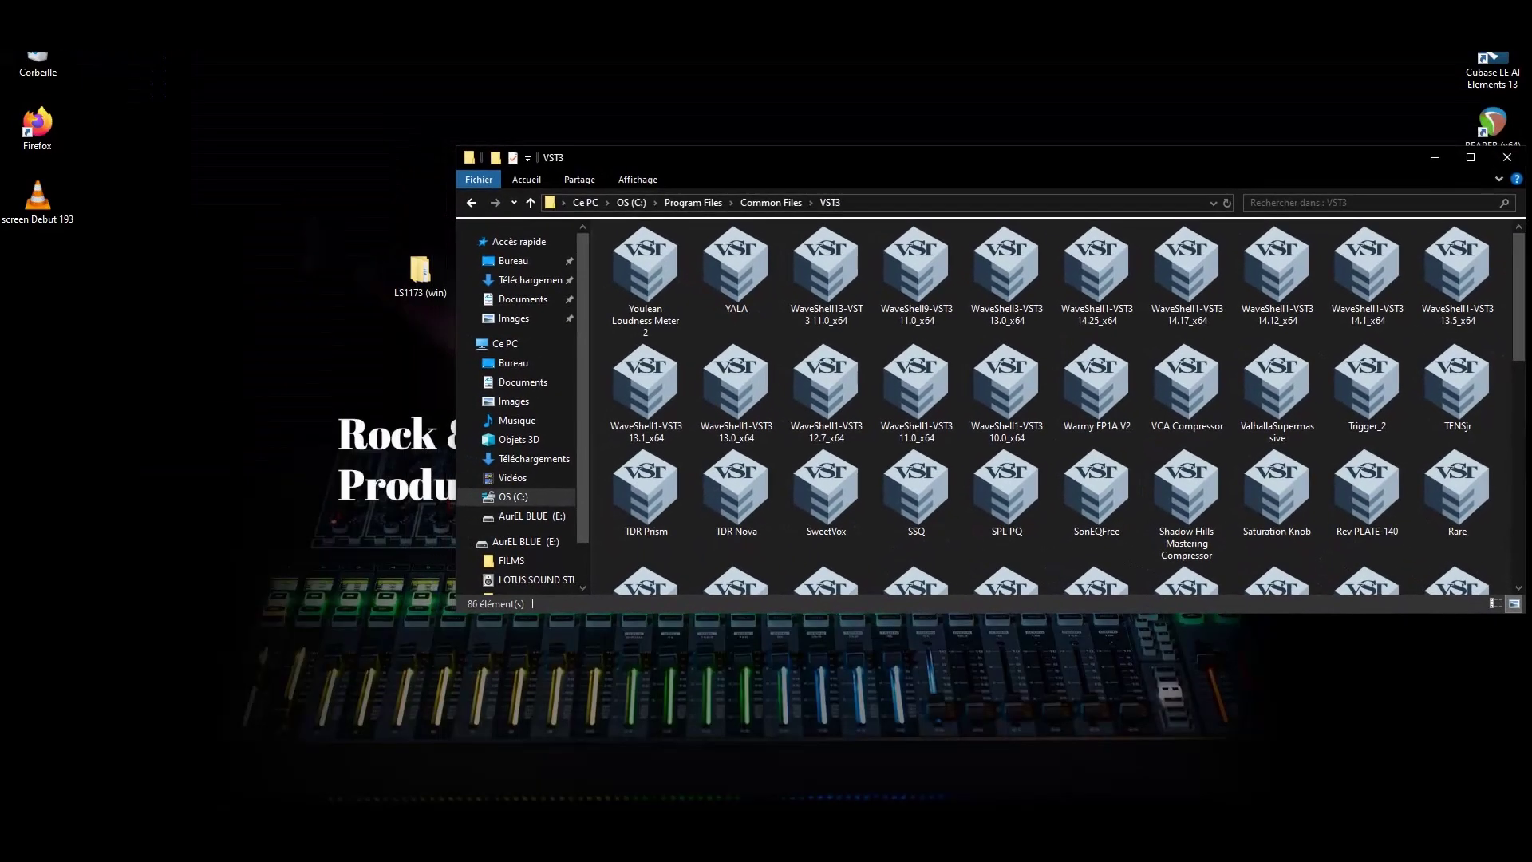
# Move the LS1173 (win) folder from the desktop into the VST3 folder and check it among the installed plugins.
pyautogui.moveTo(822, 158); pyautogui.dragTo(823, 81)
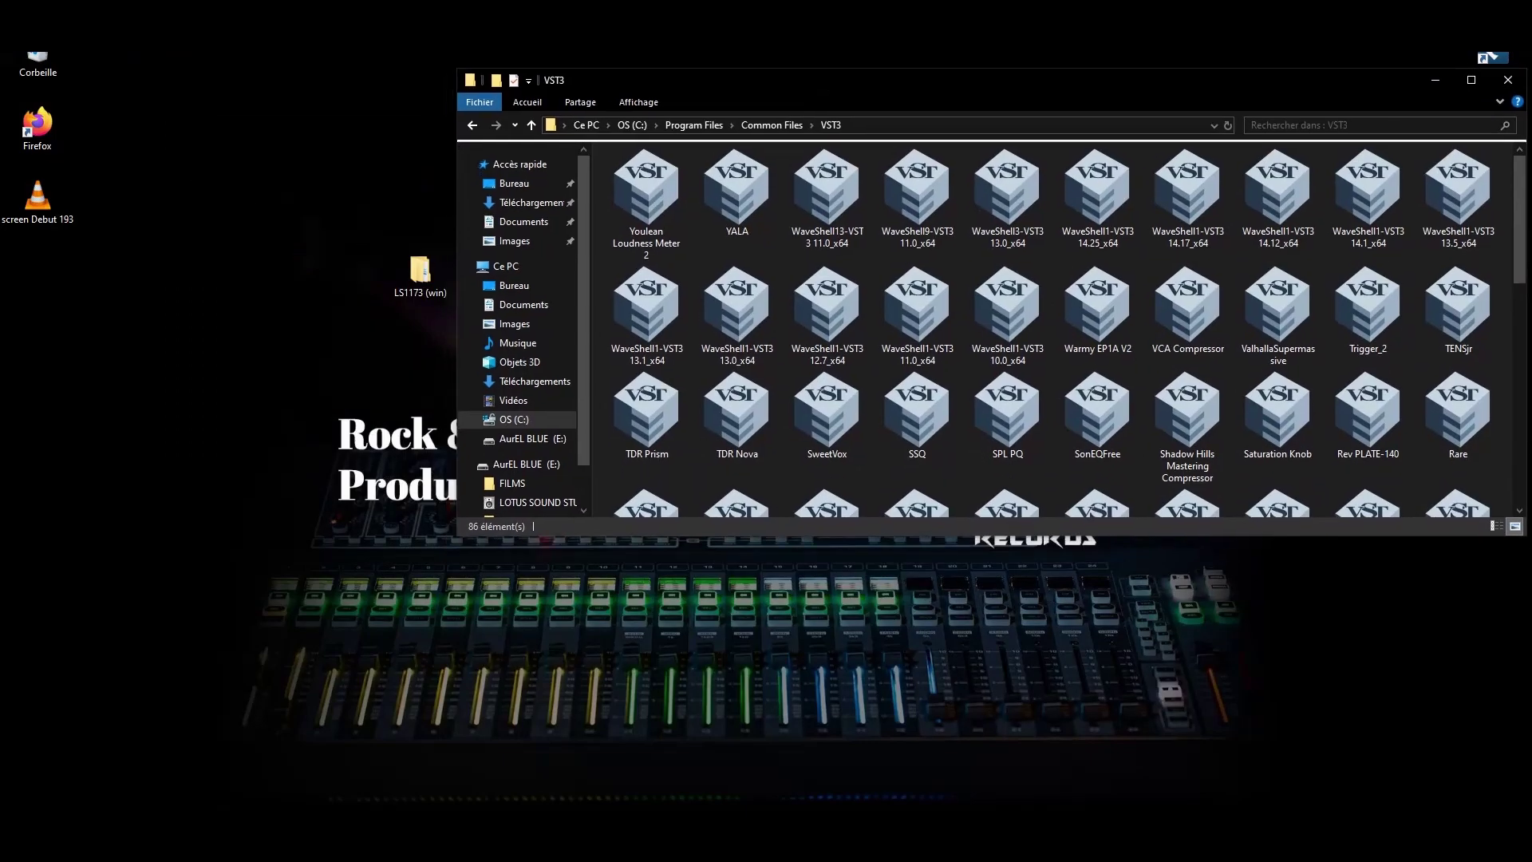
pyautogui.scroll(-8, 918, 391)
pyautogui.moveTo(420, 271); pyautogui.dragTo(1270, 469)
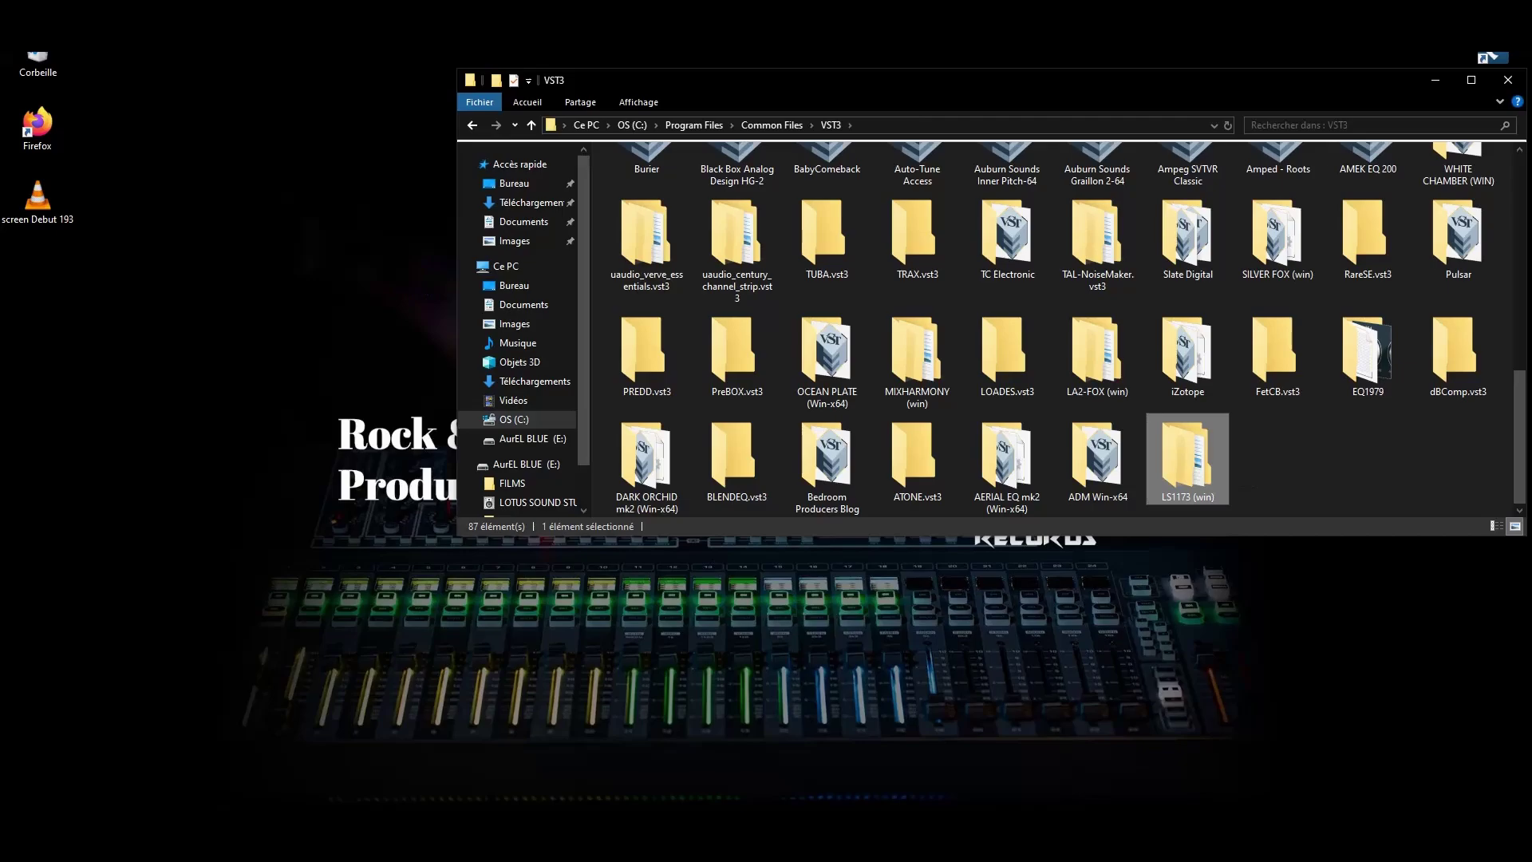
pyautogui.click(1309, 465)
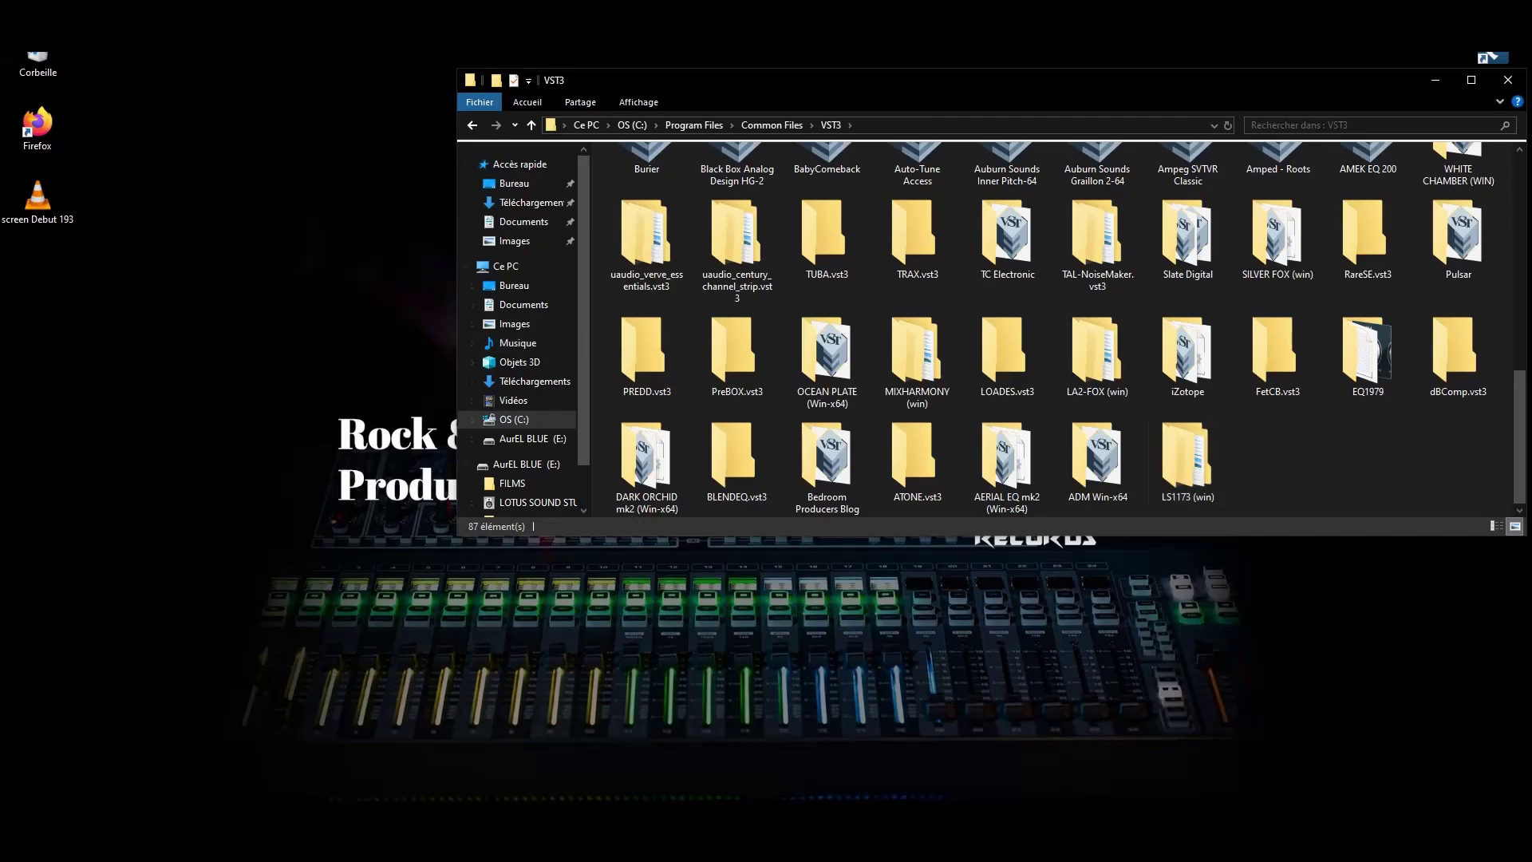
pyautogui.scroll(10, 1098, 415)
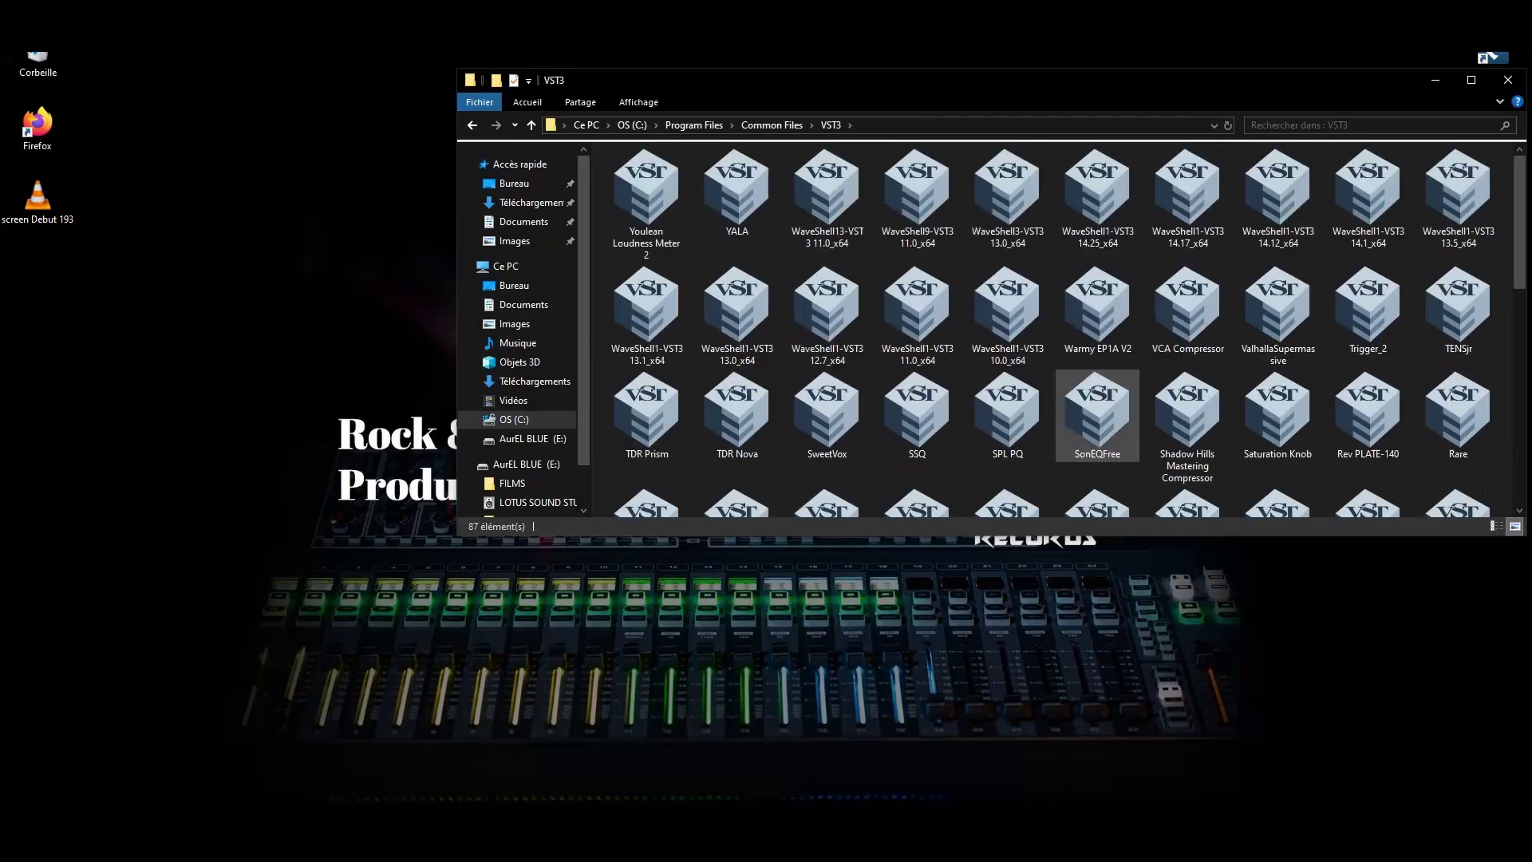
pyautogui.scroll(-10, 1097, 415)
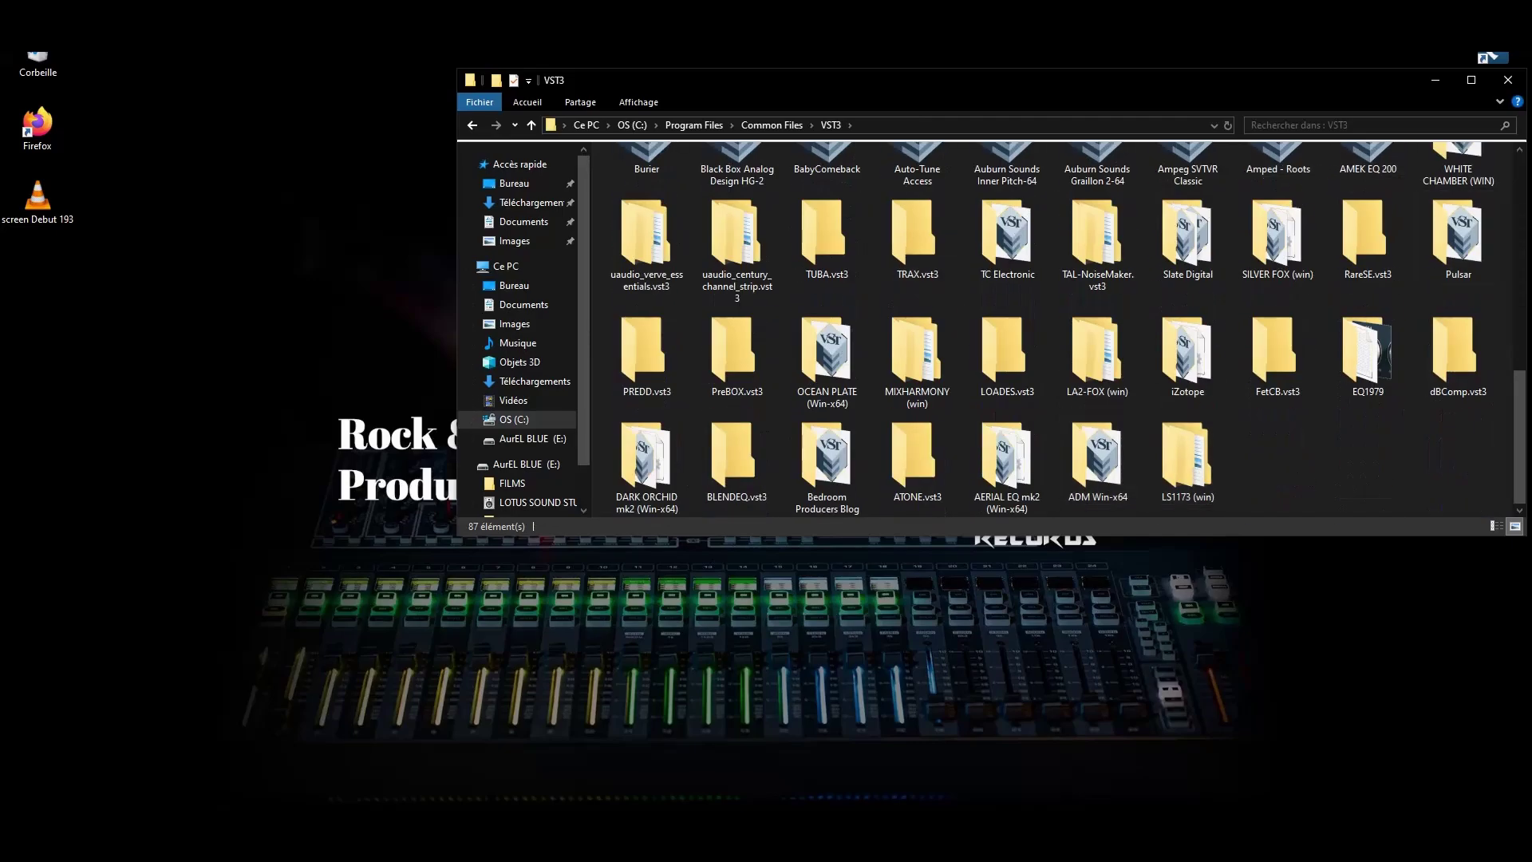
# Close File Explorer, switch to Cubase, and load LS1173 in the sixth insert slot of the BACK VOX group track.
pyautogui.click(1507, 80)
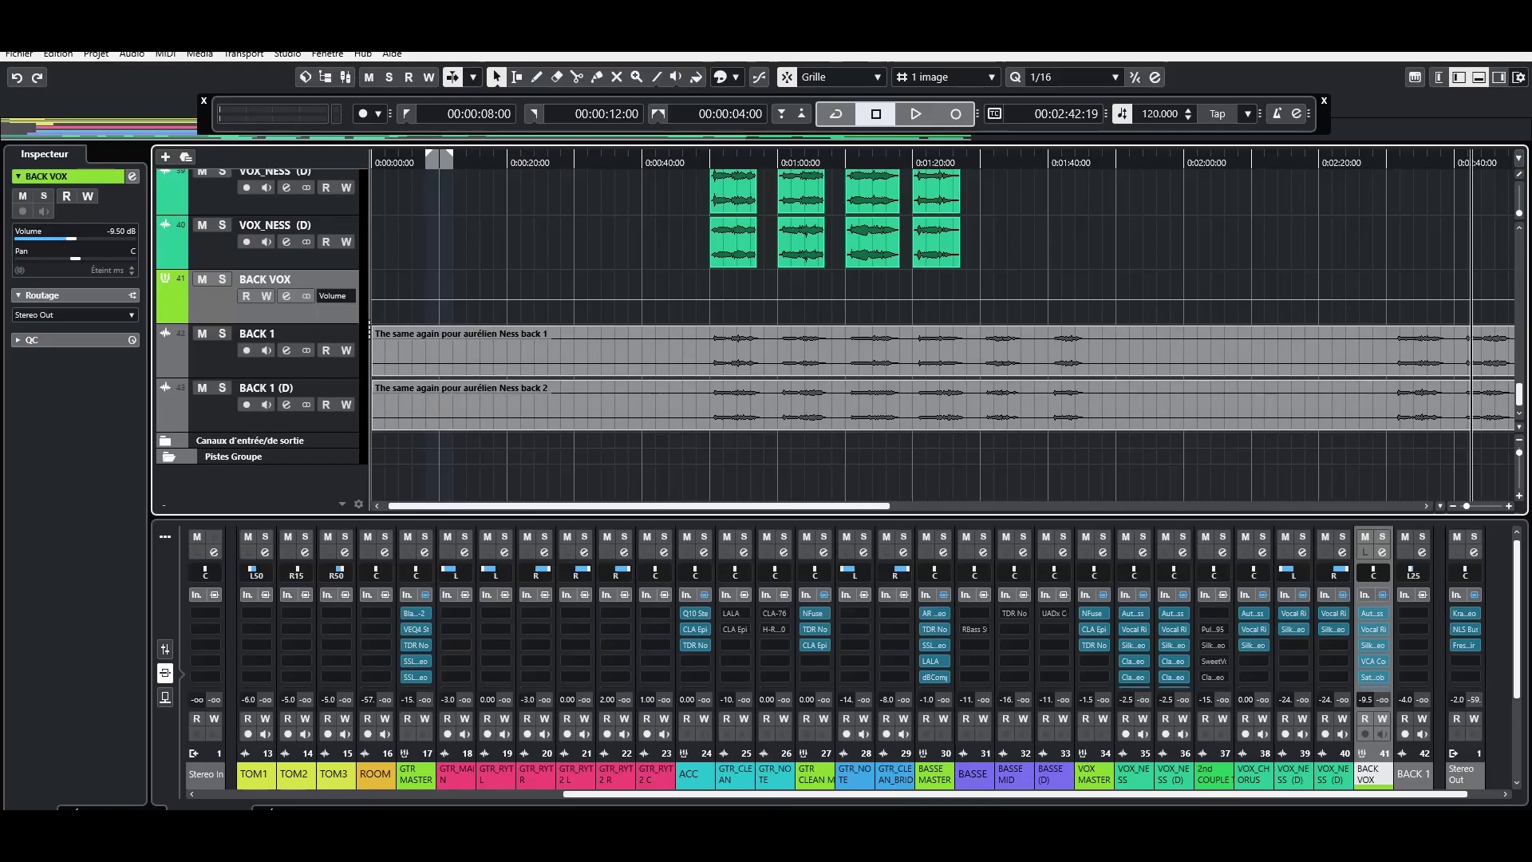
pyautogui.click(287, 296)
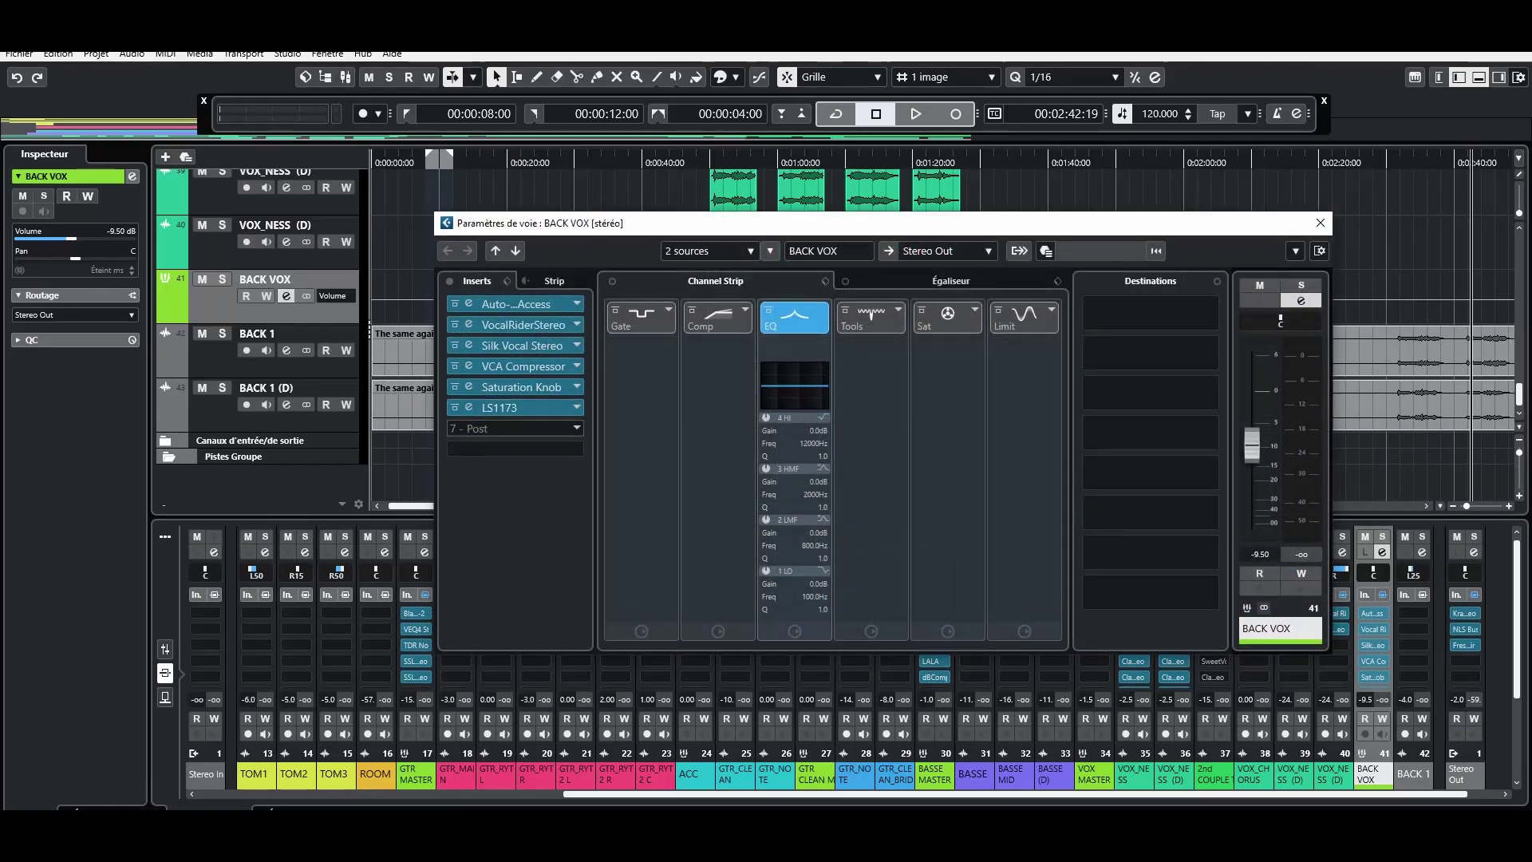
pyautogui.click(576, 407)
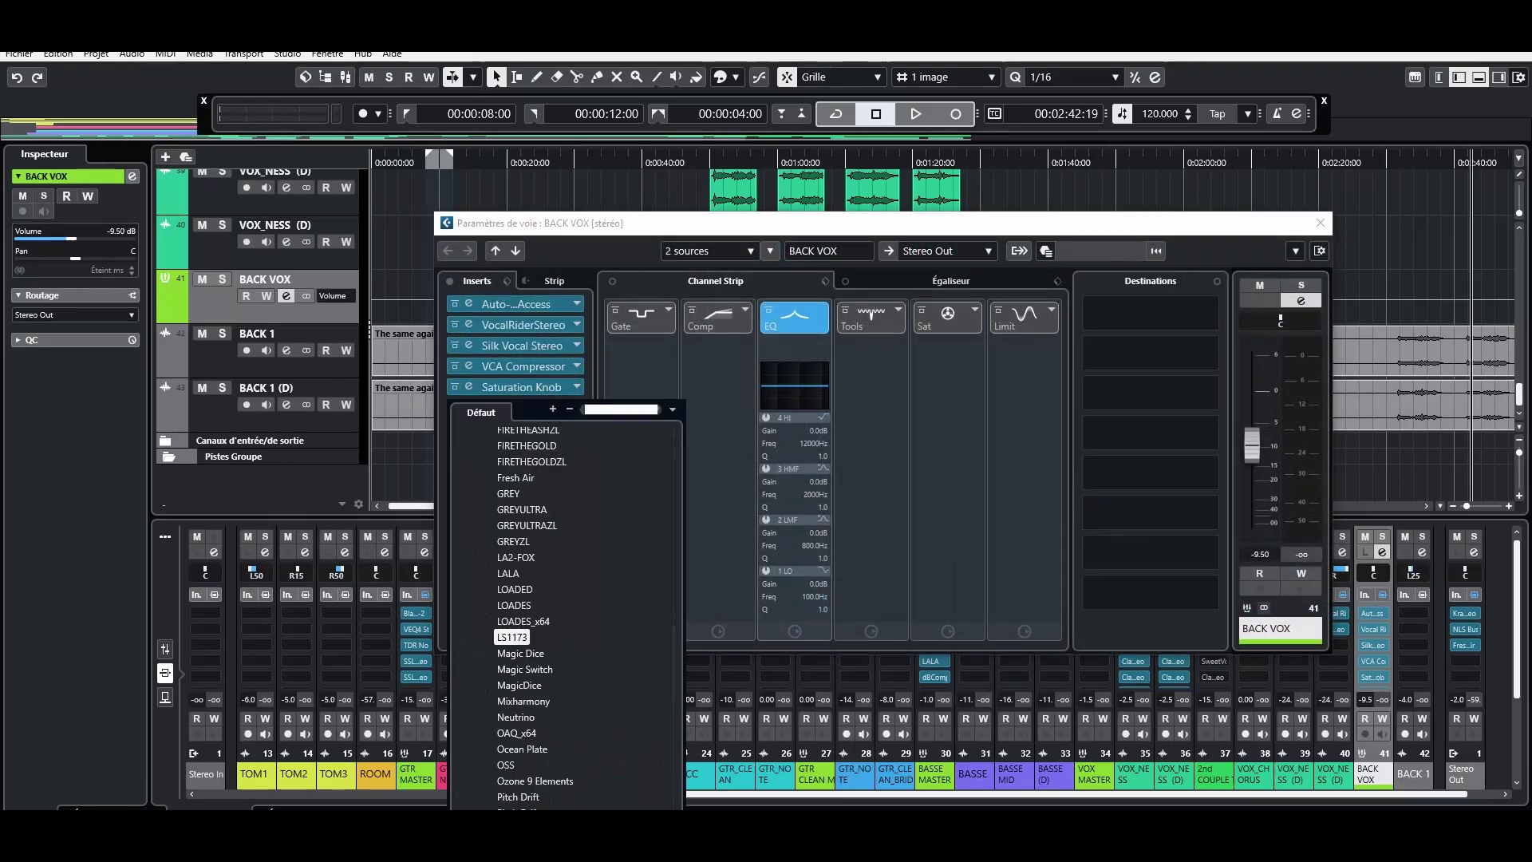
pyautogui.write('ls')
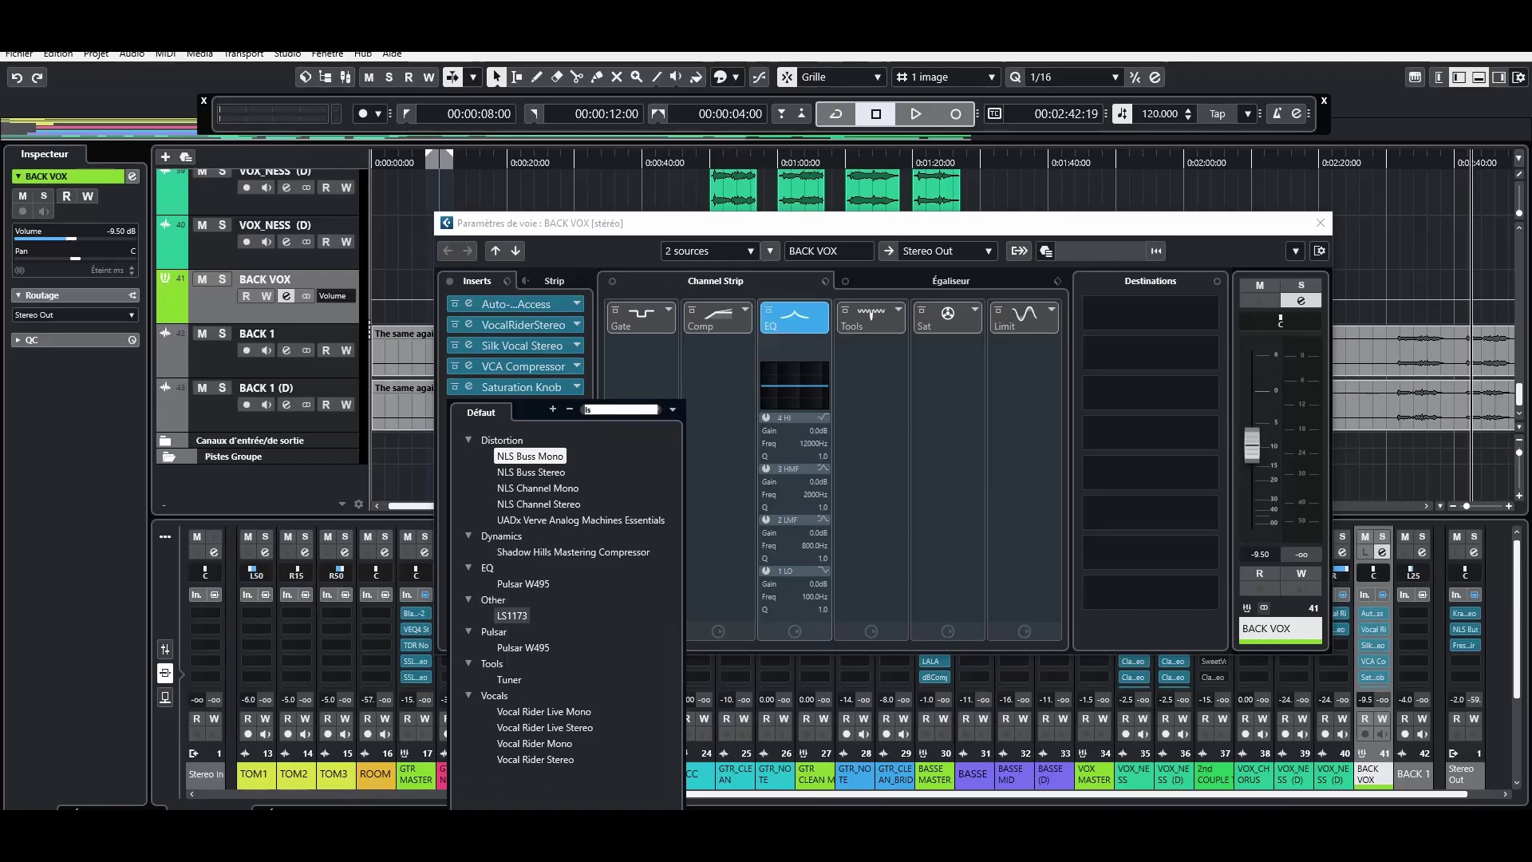
pyautogui.click(512, 615)
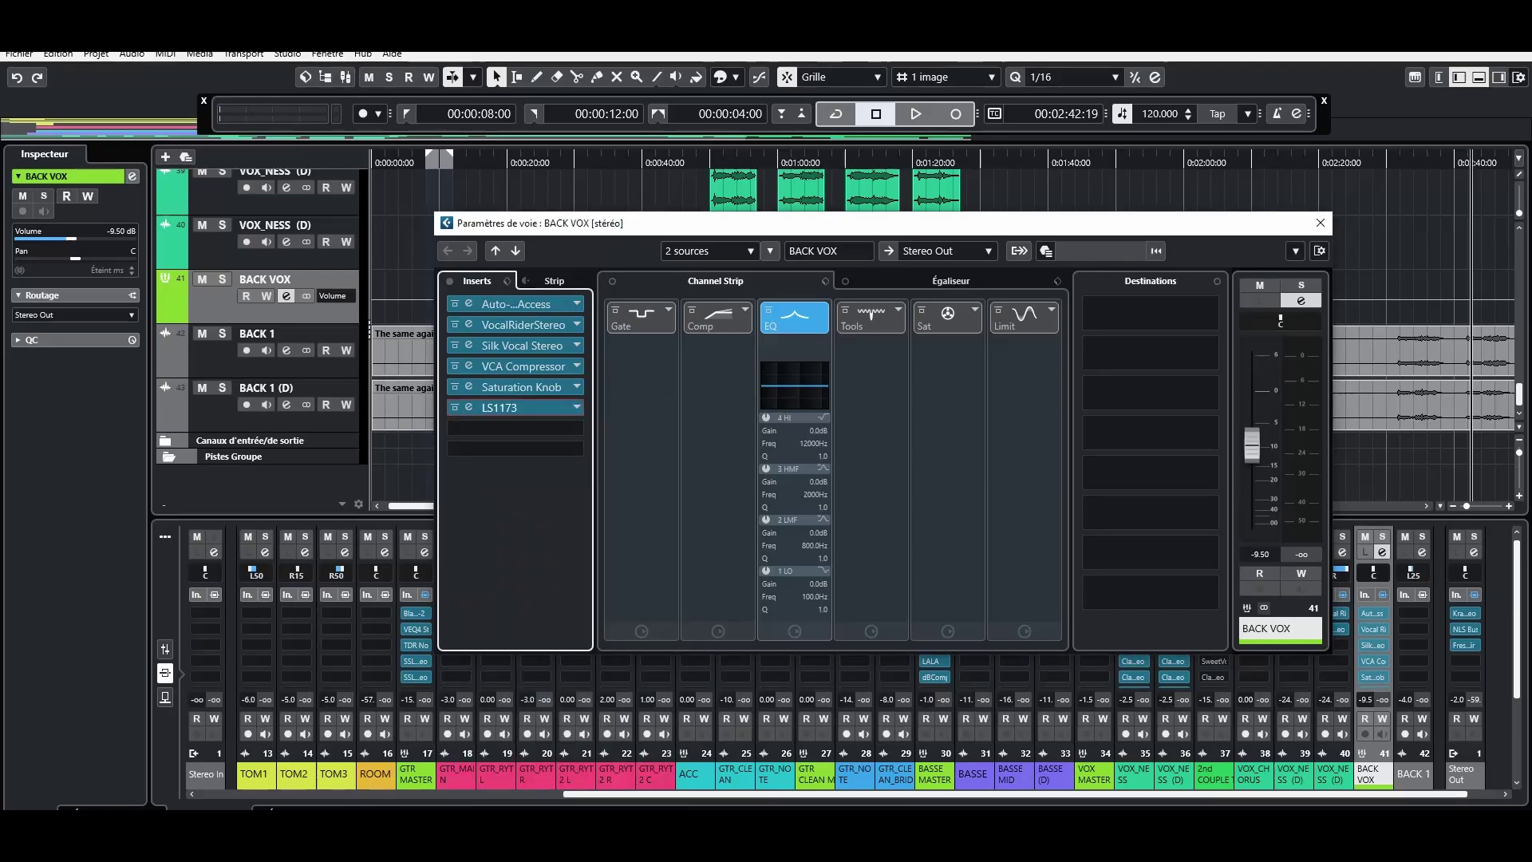
pyautogui.click(1321, 223)
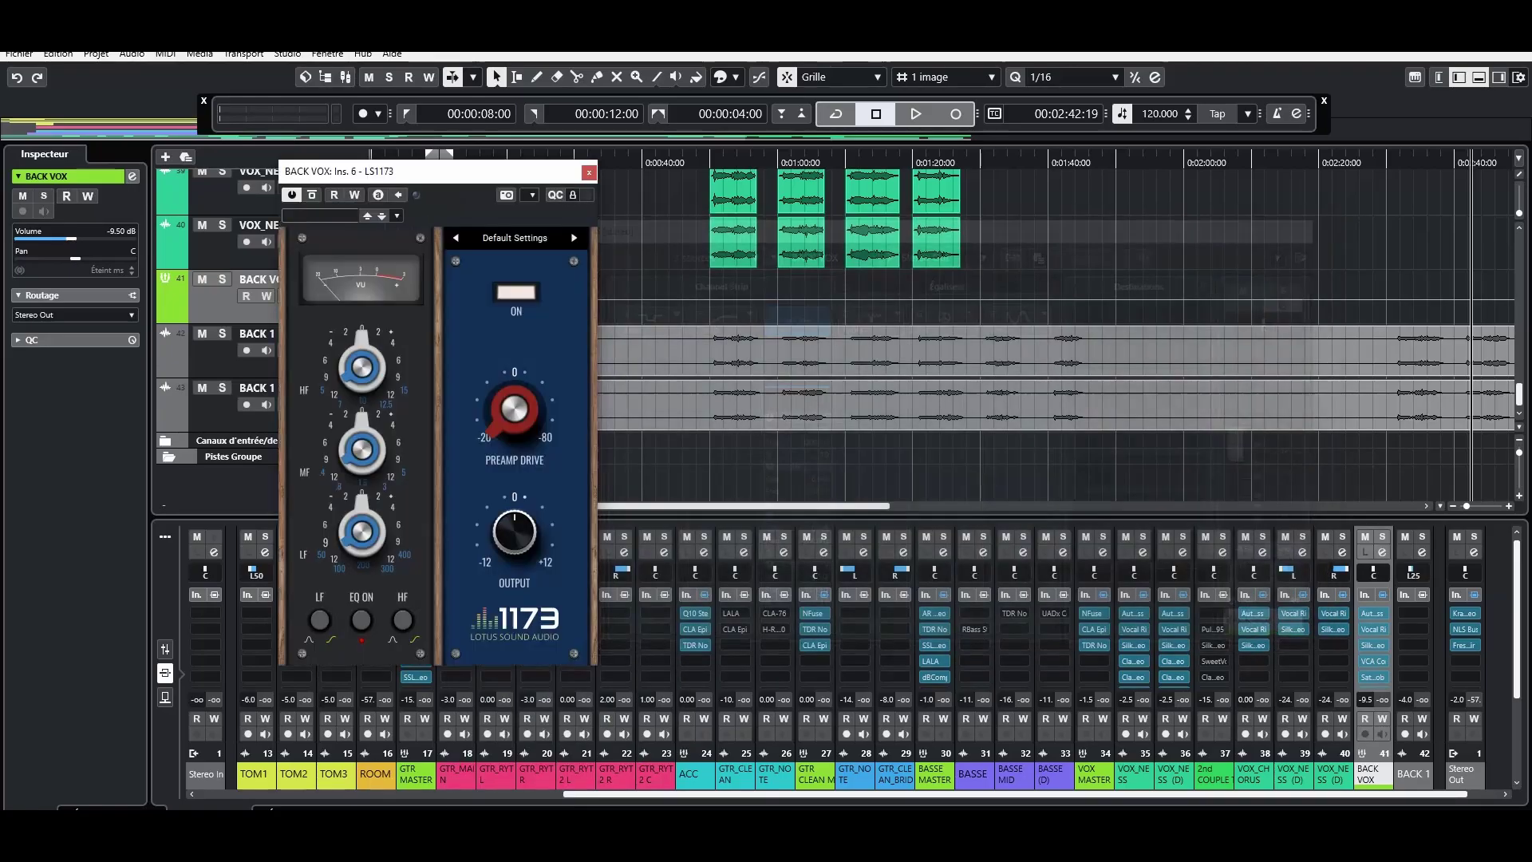
# Raise the HF gain and preamp drive slightly in the LS1173 plugin, and toggle its ON switch off and on.
pyautogui.moveTo(471, 171); pyautogui.dragTo(376, 185)
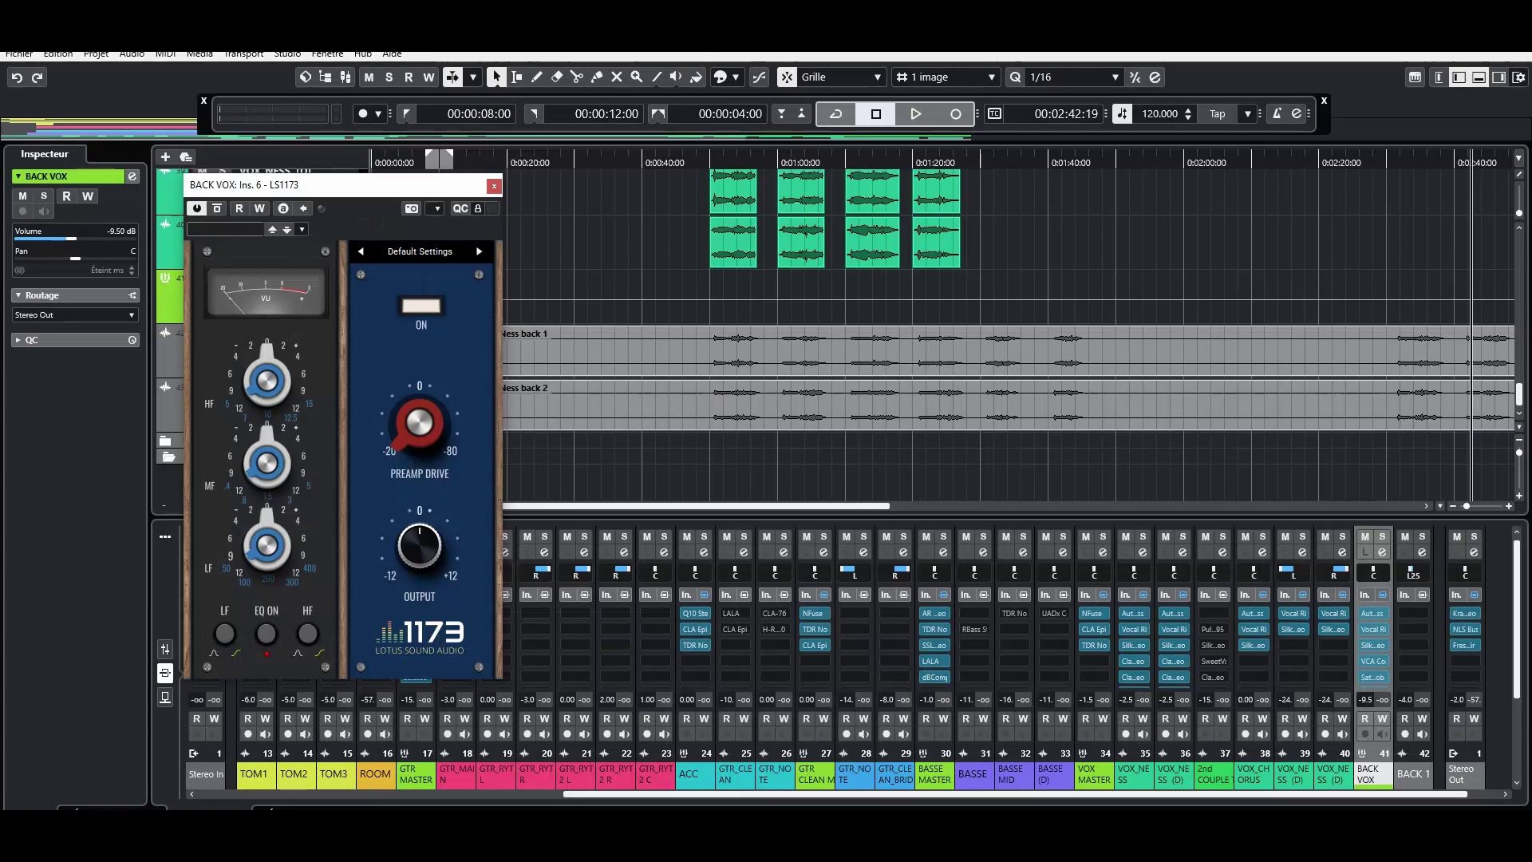
pyautogui.moveTo(266, 356)
pyautogui.mouseDown()
pyautogui.moveTo(267, 322)
pyautogui.moveTo(267, 376)
pyautogui.mouseUp()
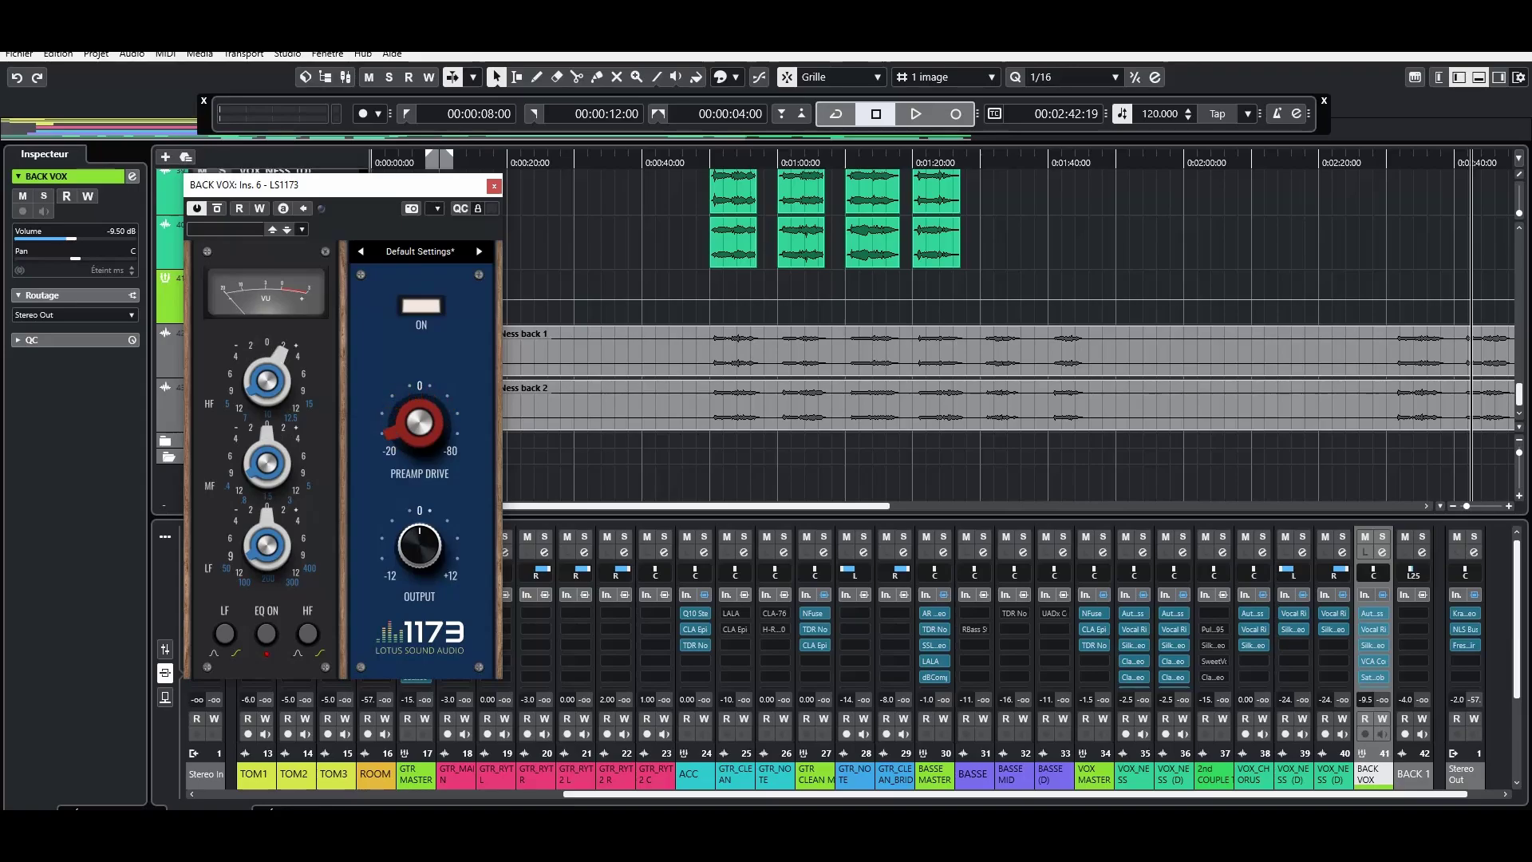
pyautogui.click(421, 305)
pyautogui.click(420, 306)
# Examine the LS1173 preset list without choosing a preset, and reposition the plugin window.
pyautogui.click(420, 252)
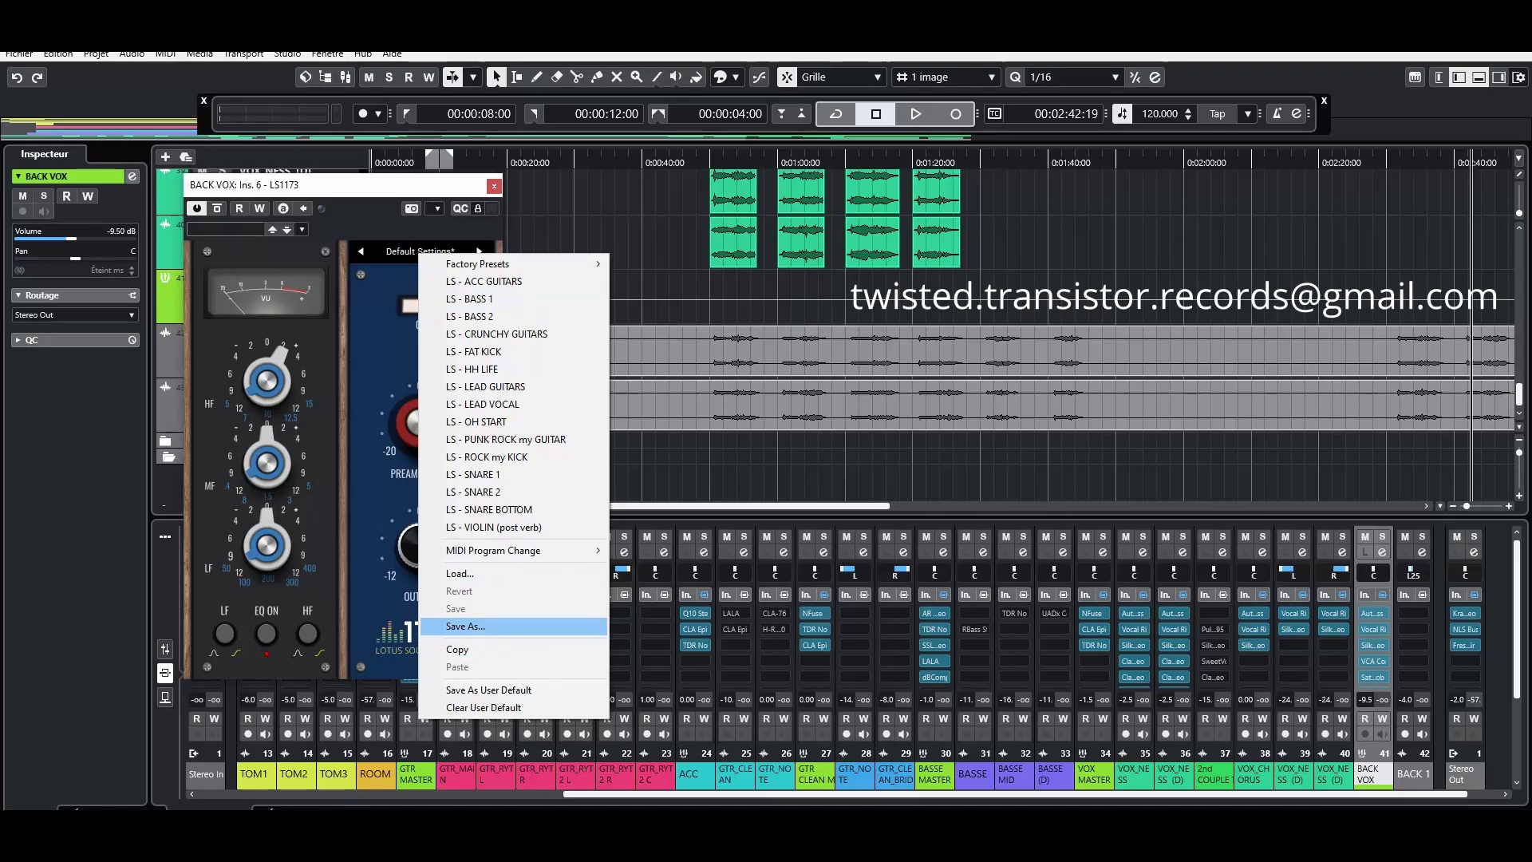
pyautogui.press('Escape')
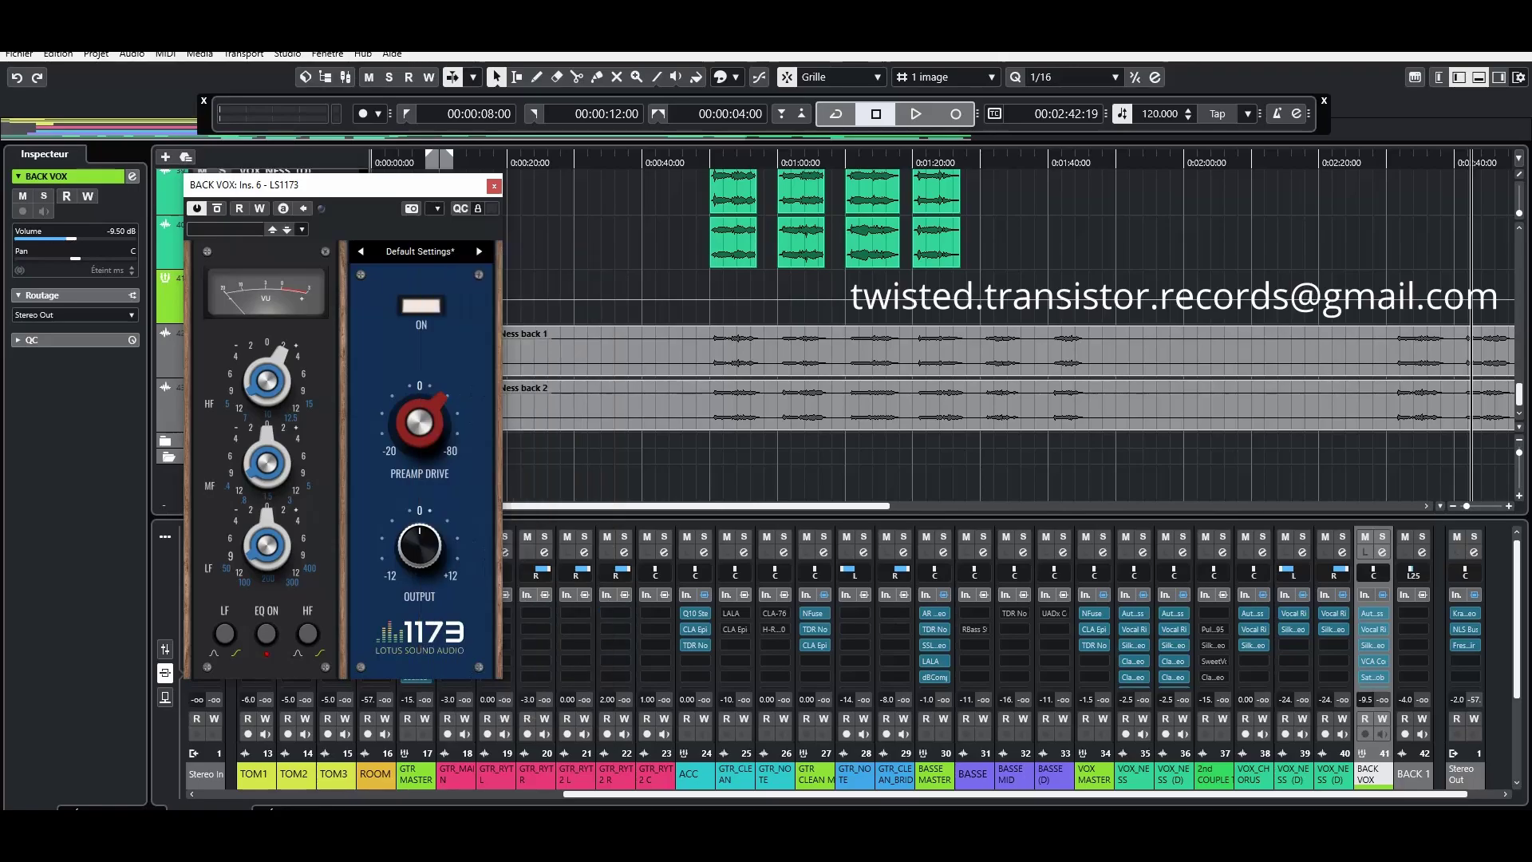
pyautogui.moveTo(371, 189); pyautogui.dragTo(378, 208)
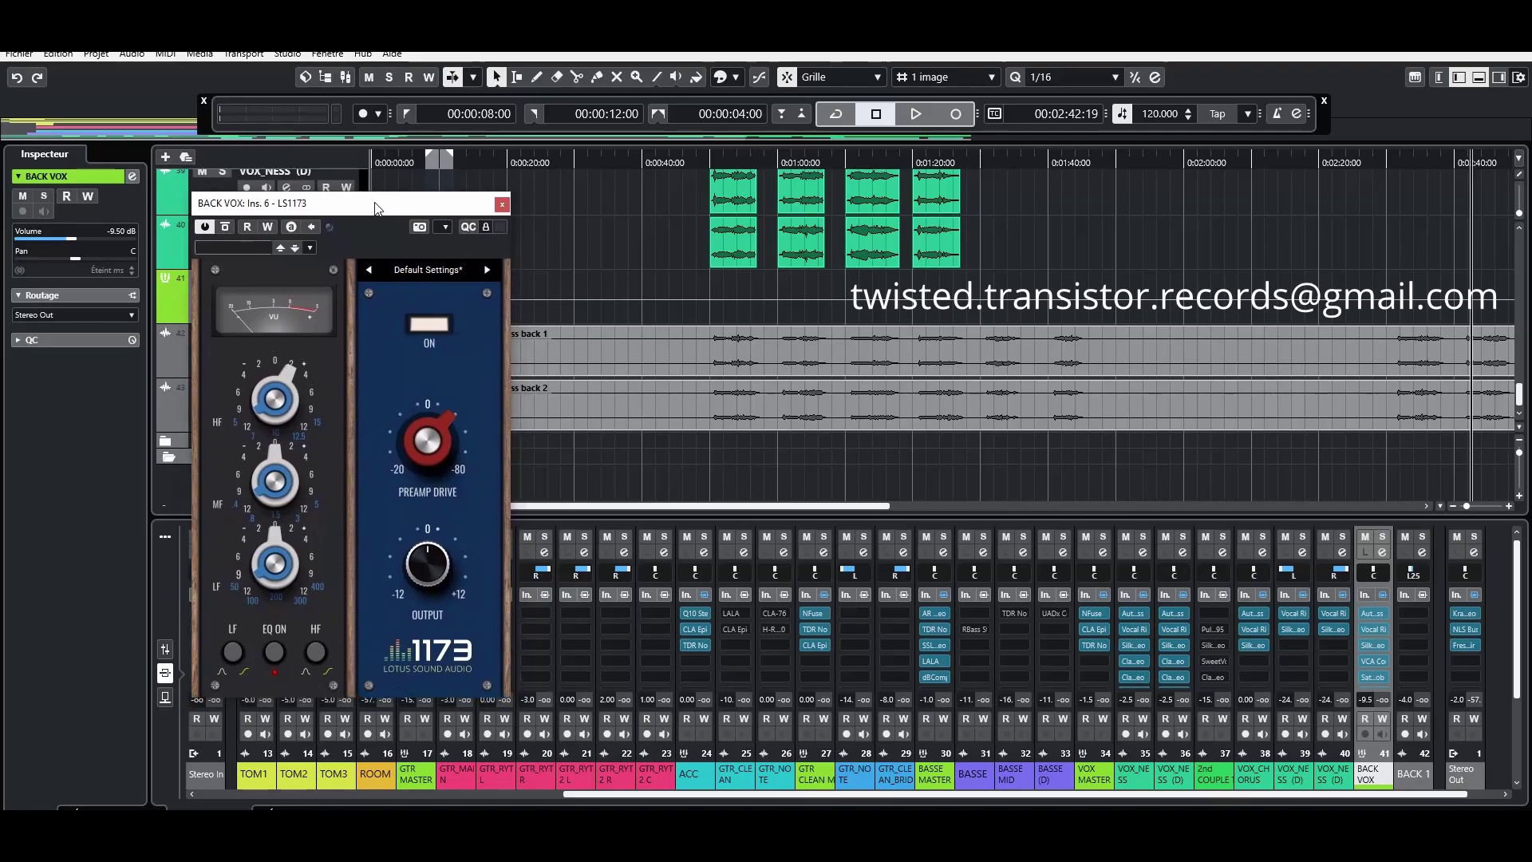